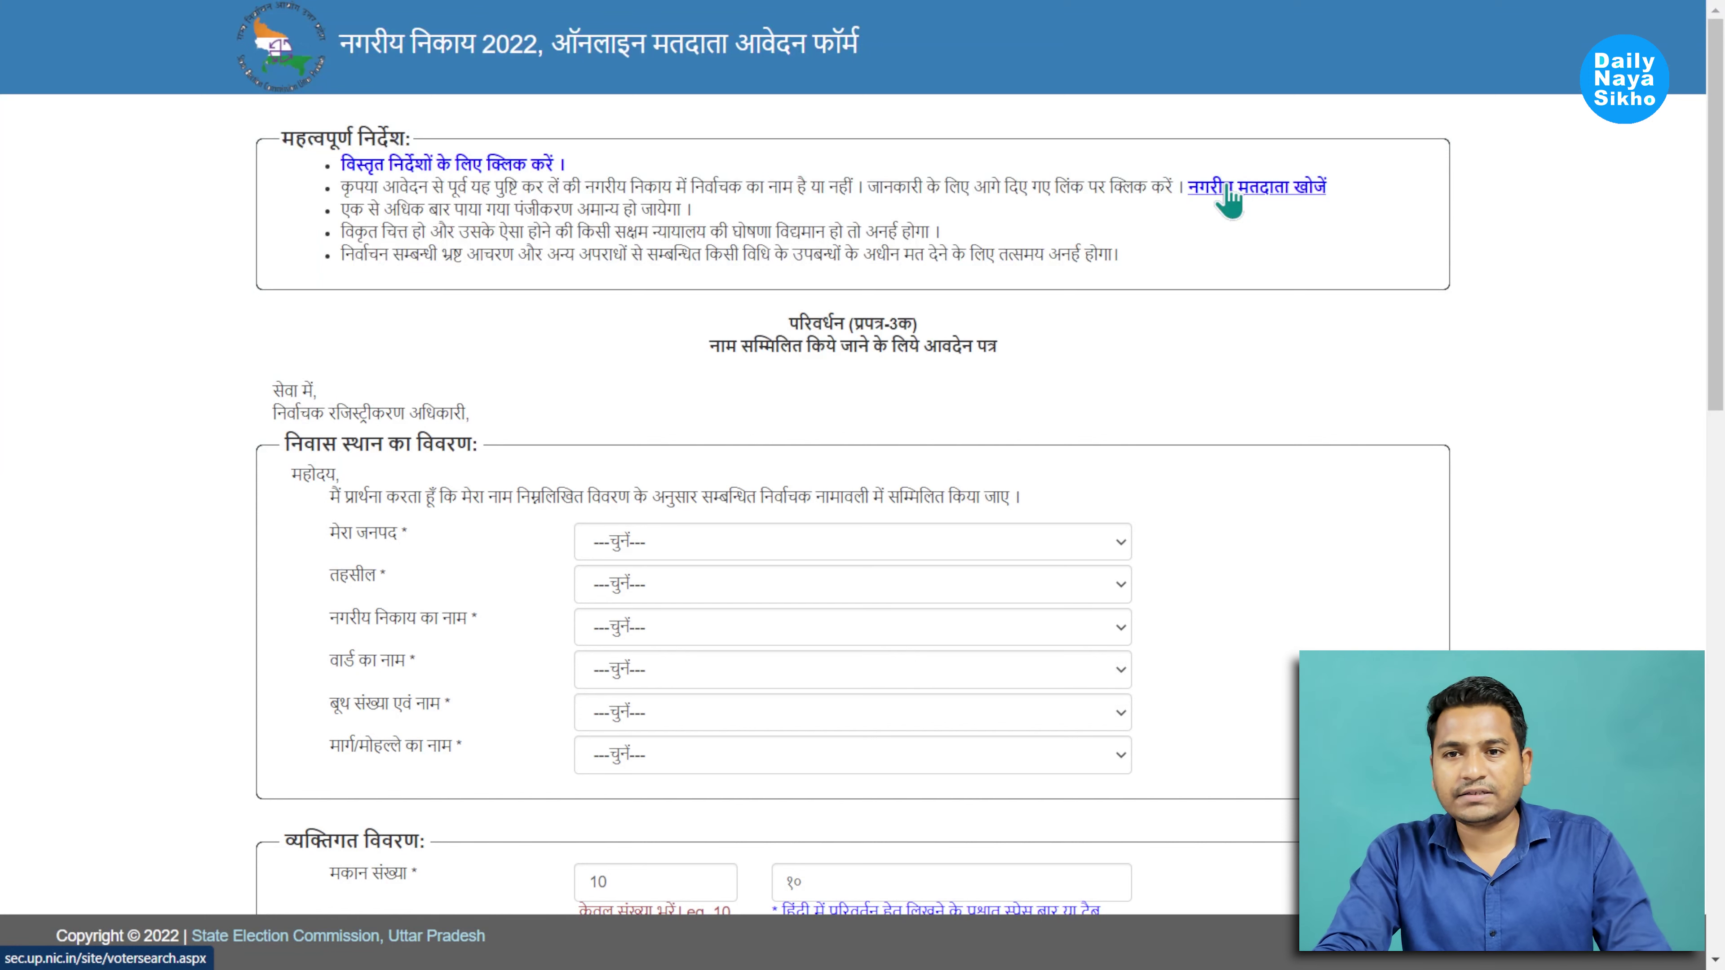
pyautogui.click(1228, 190)
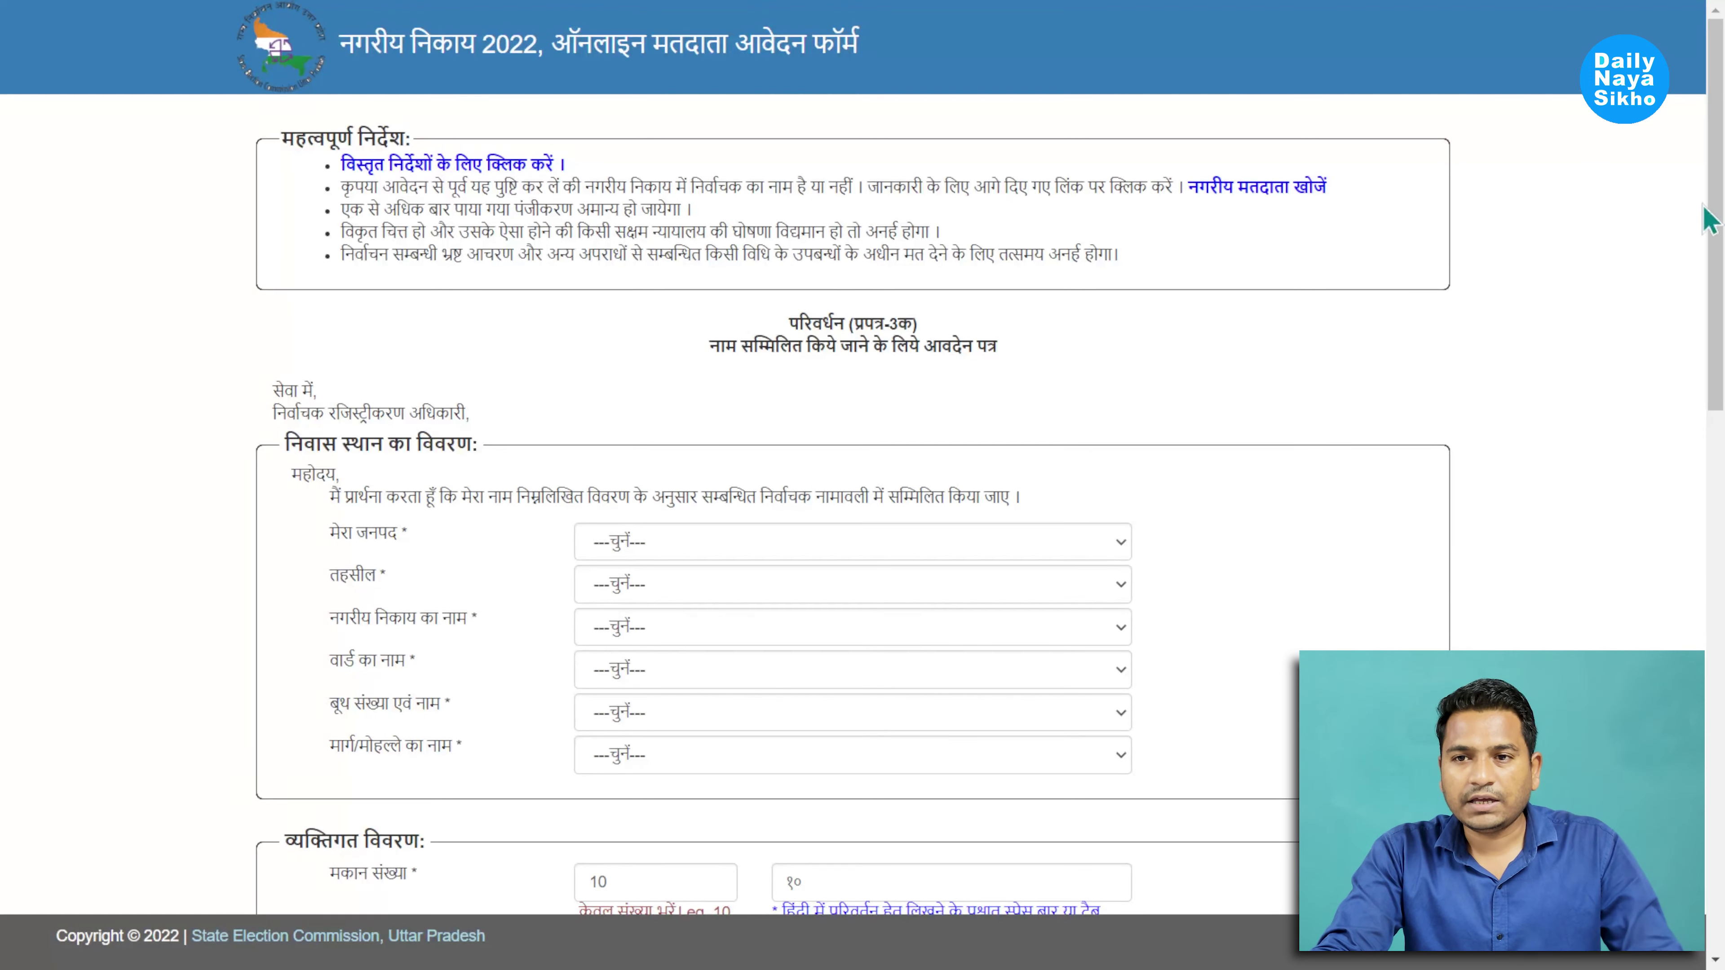
pyautogui.scroll(-2, 1712, 224)
pyautogui.scroll(-2, 862, 458)
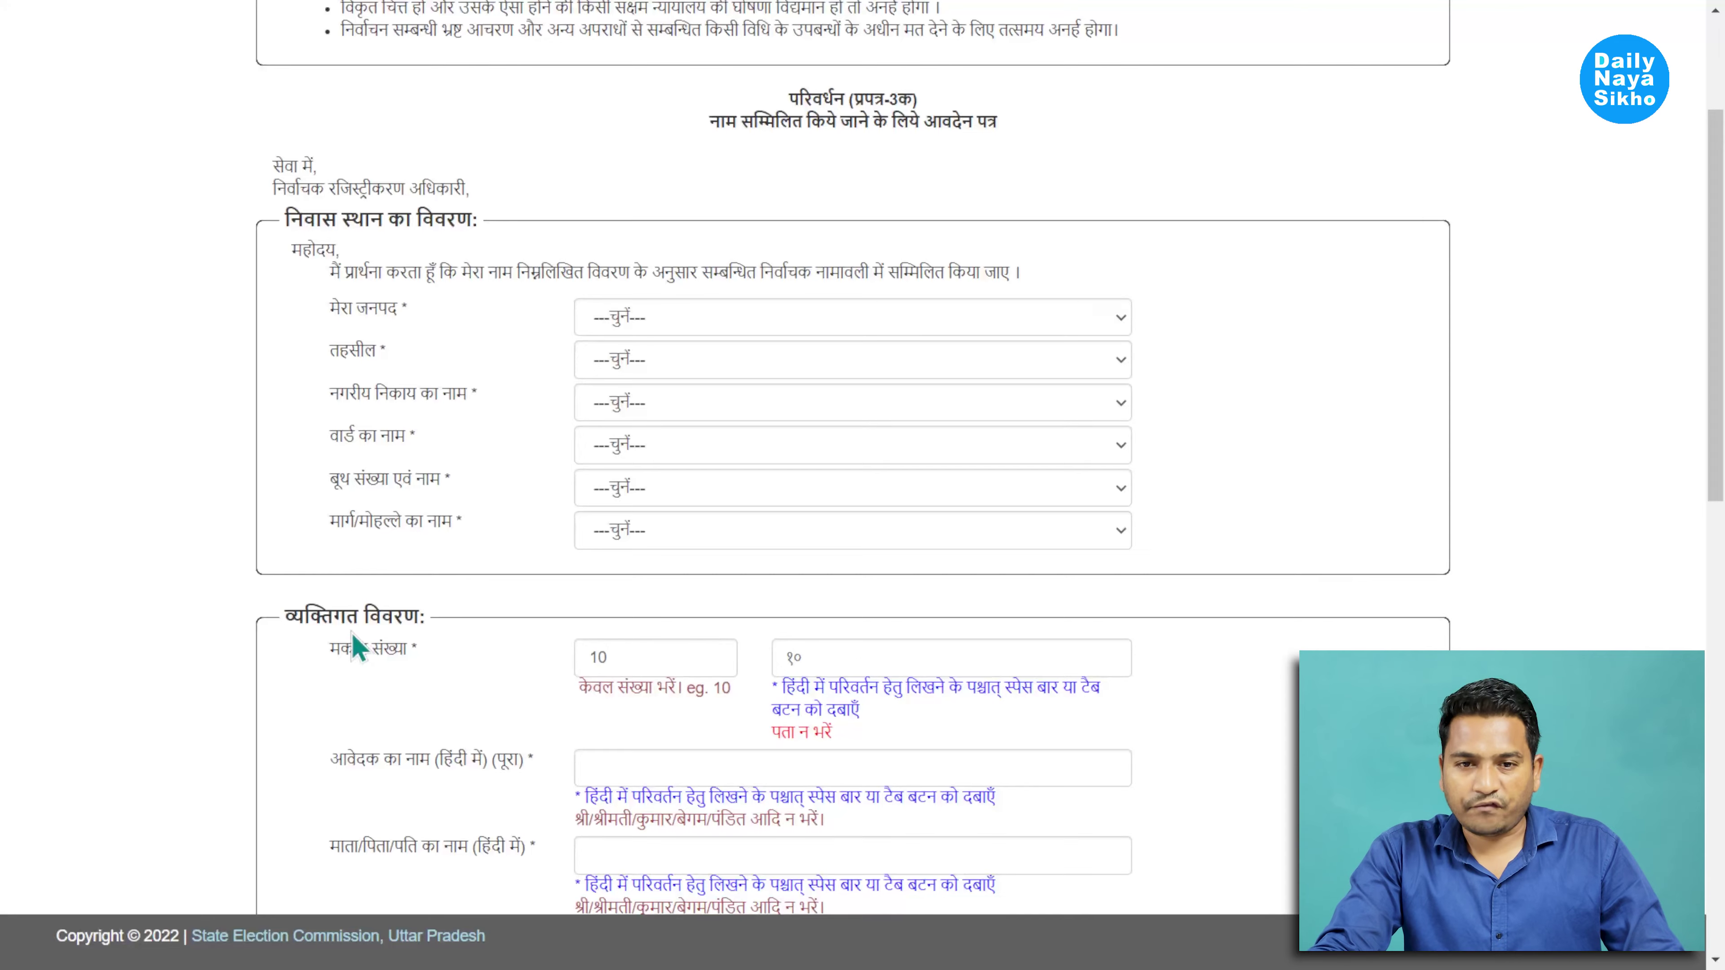
pyautogui.scroll(-14, 1715, 306)
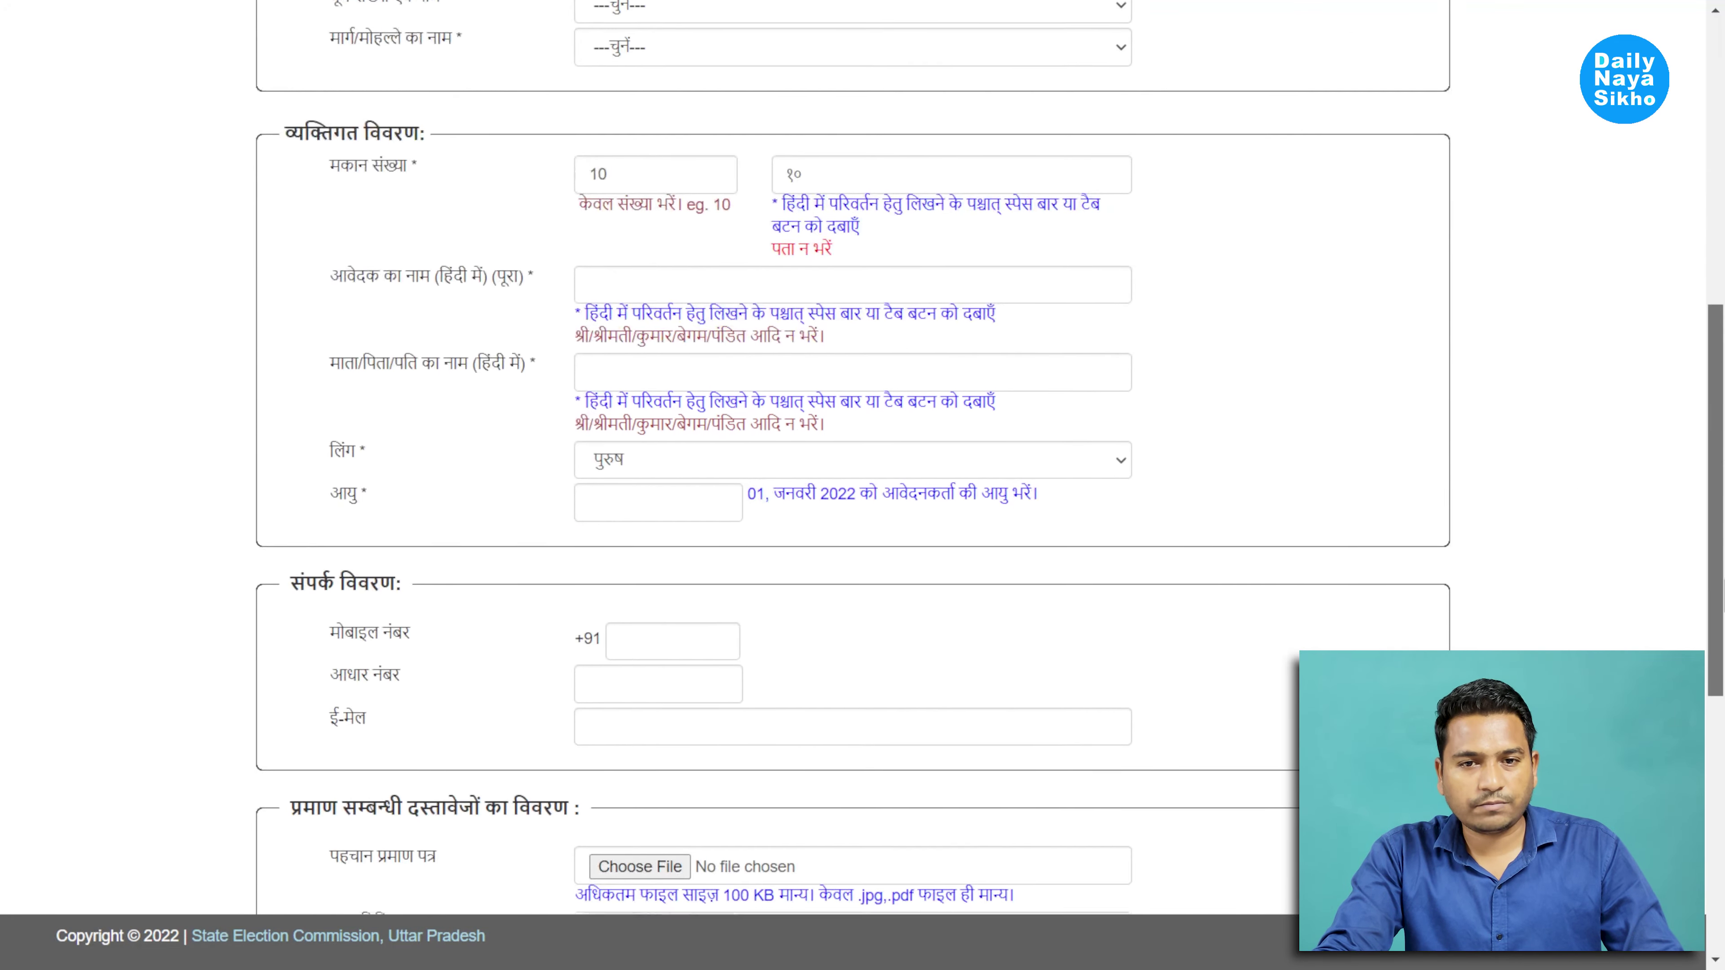
pyautogui.scroll(-3, 862, 475)
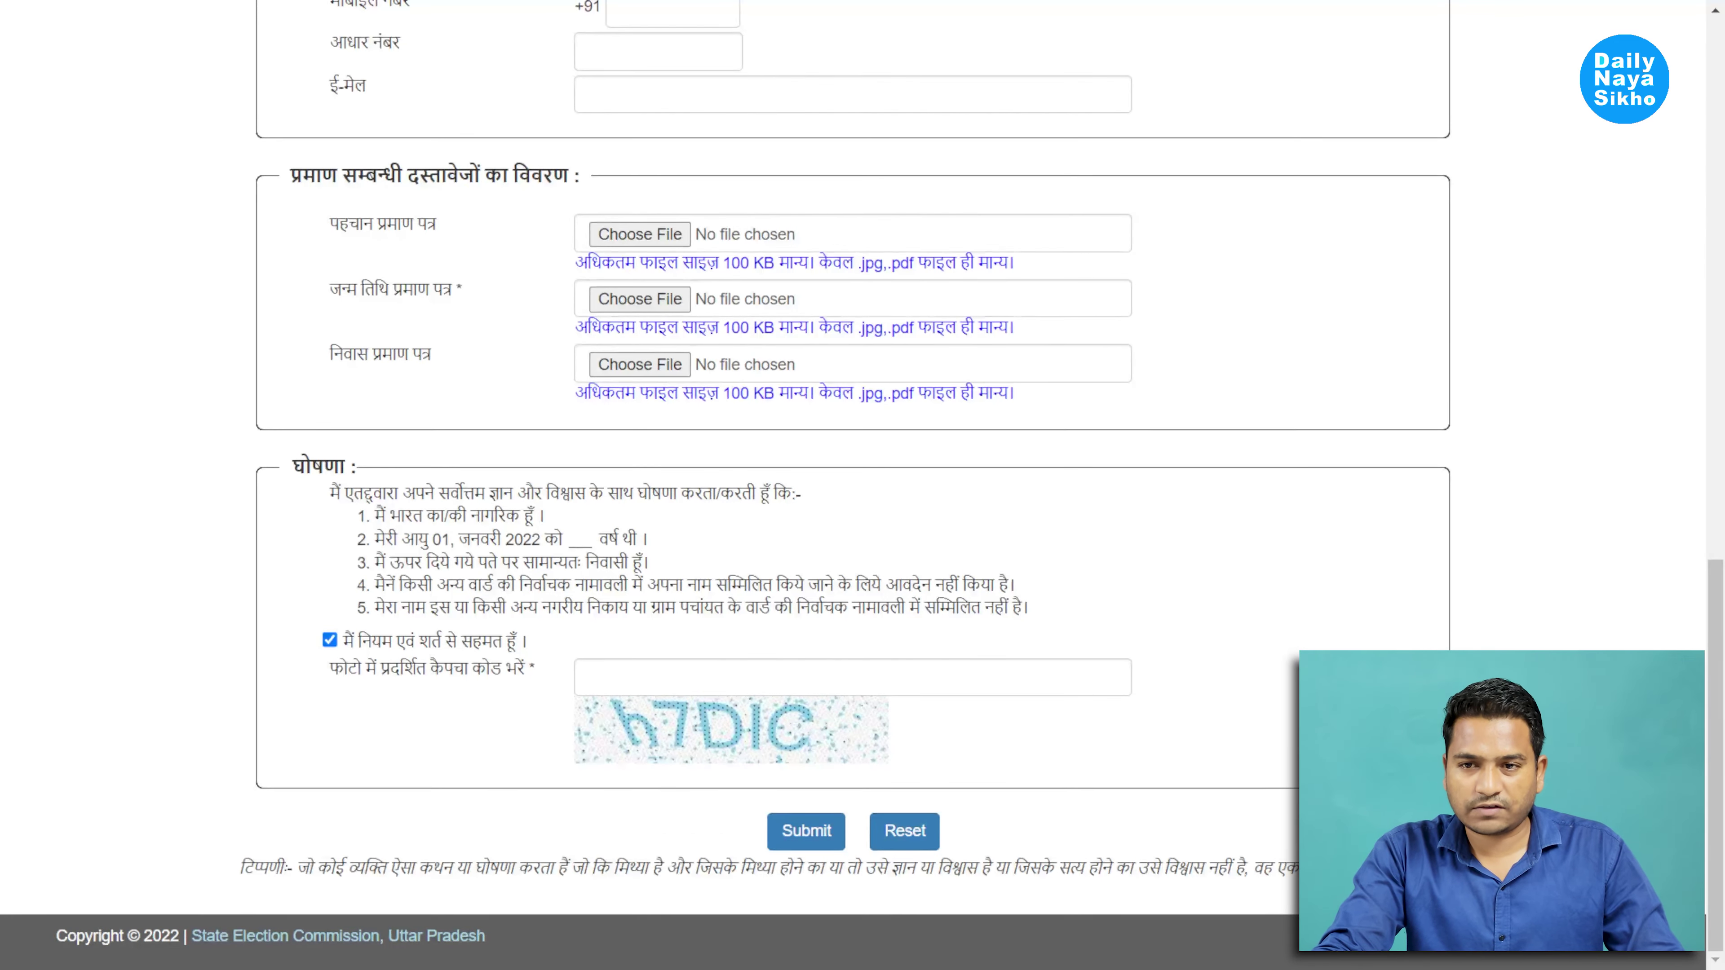
pyautogui.scroll(20, 1617, 577)
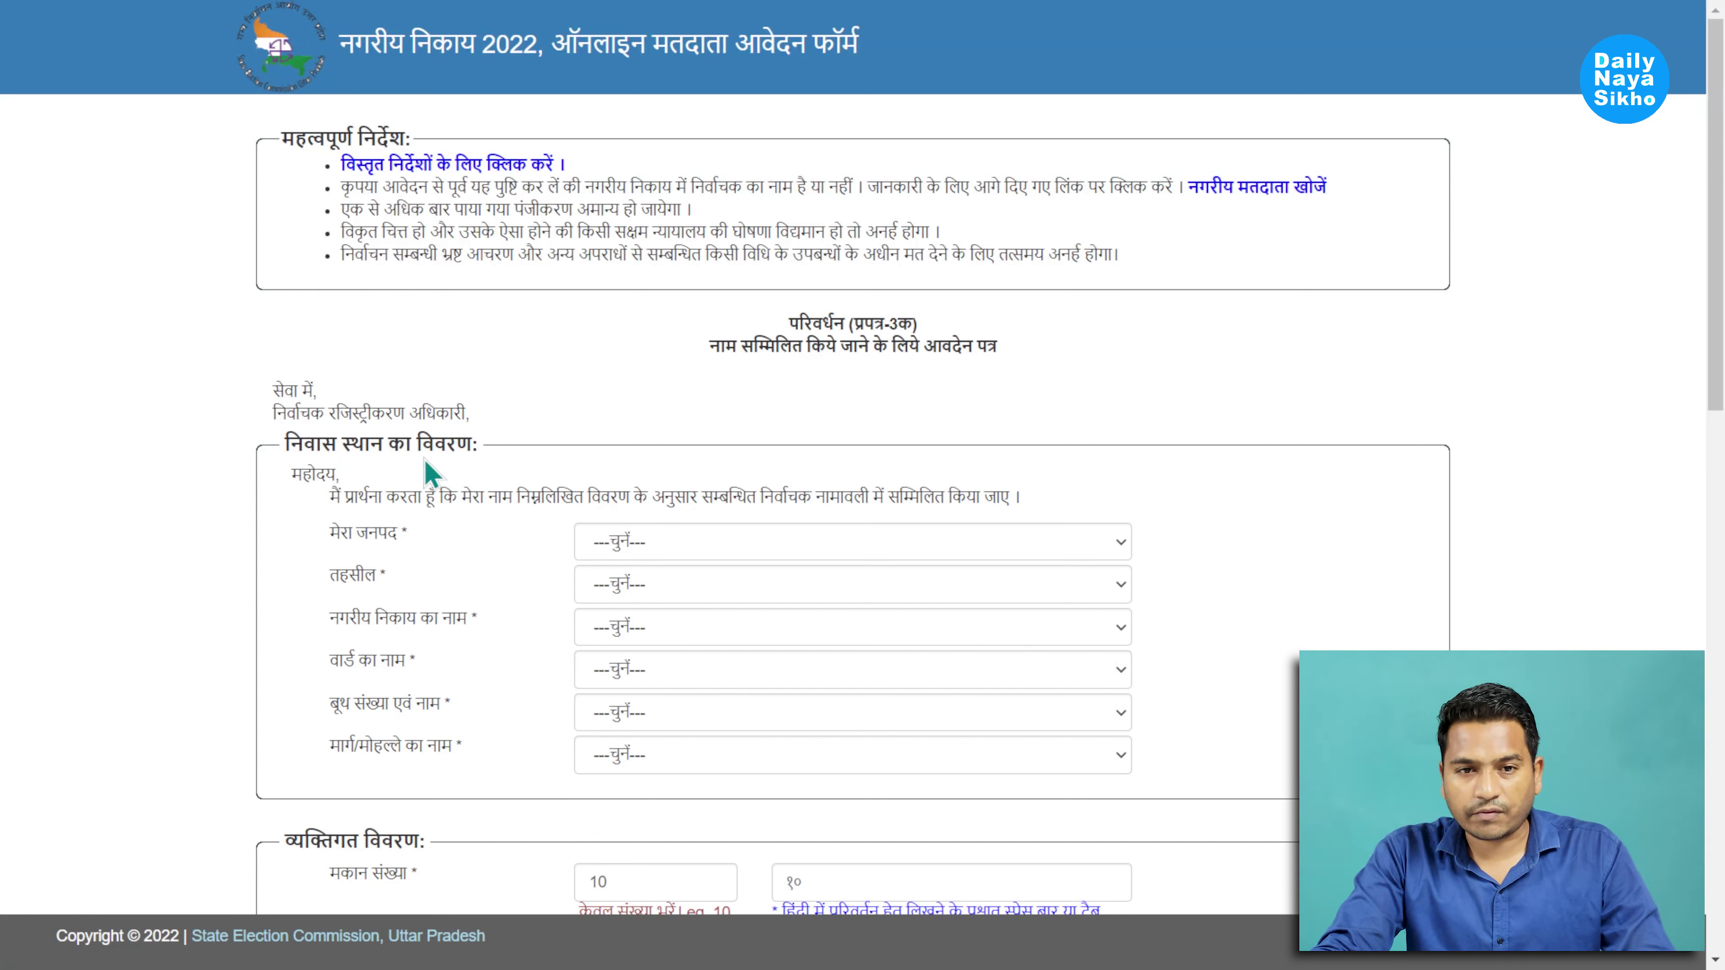
# Choose आगरा in मेरा जनपद, सदर in तहसील and आगरा in नगरीय निकाय का नाम
pyautogui.click(656, 536)
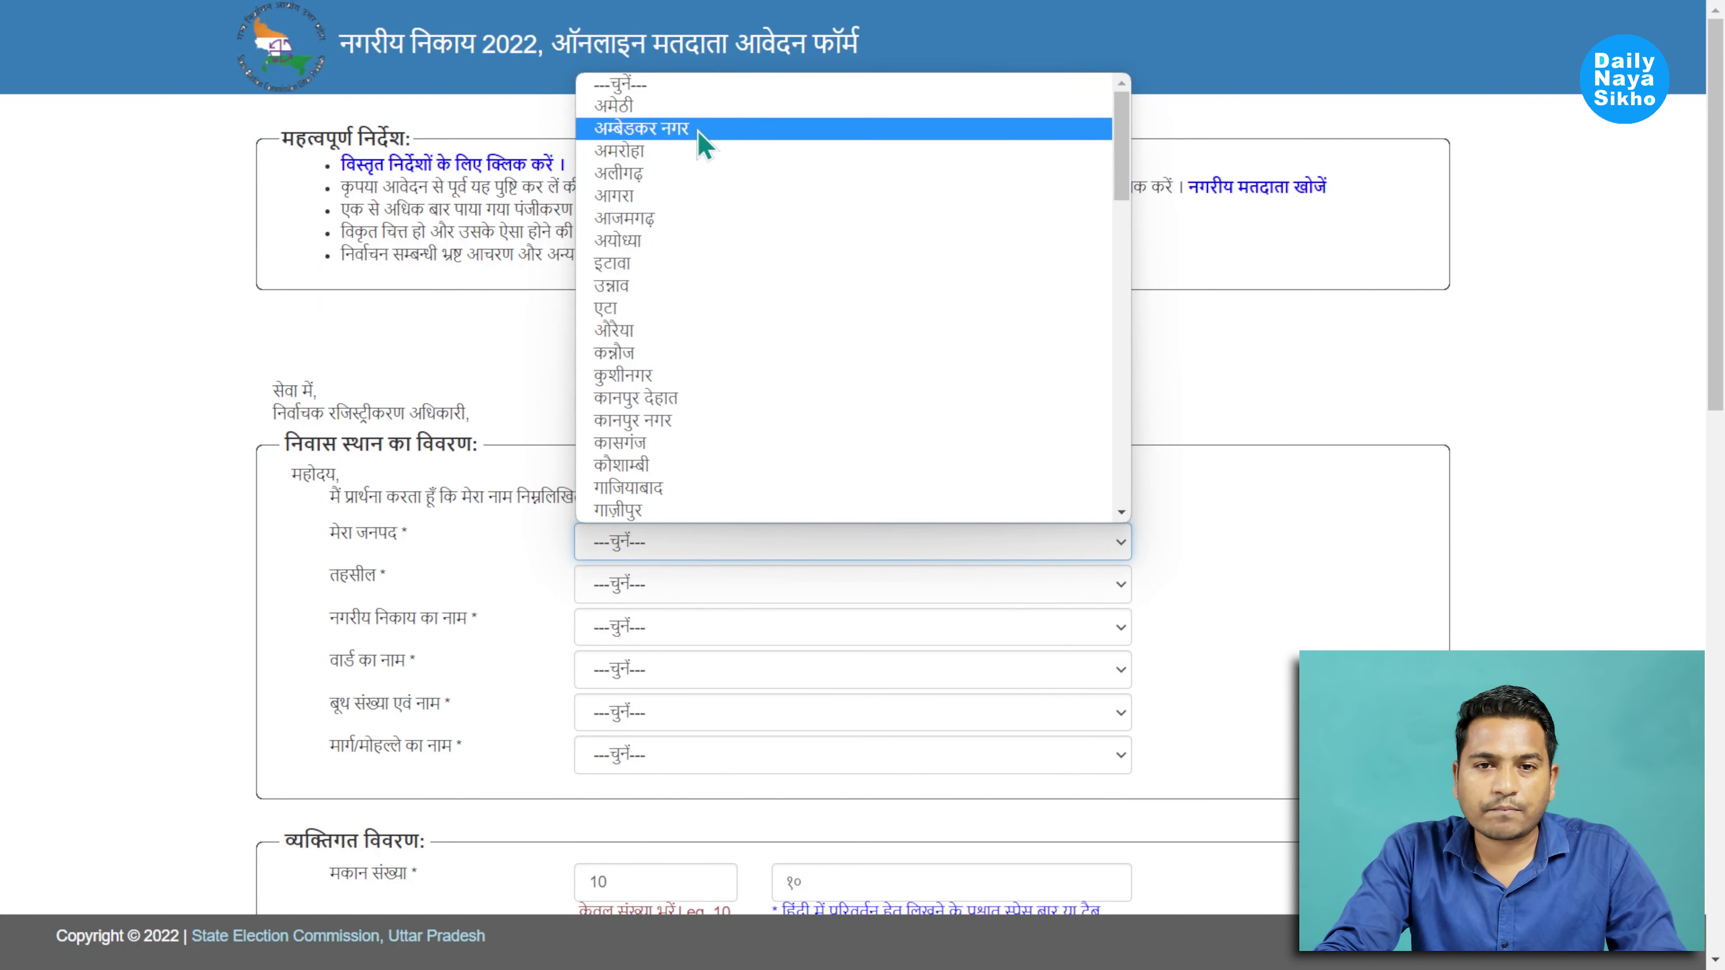
pyautogui.click(655, 198)
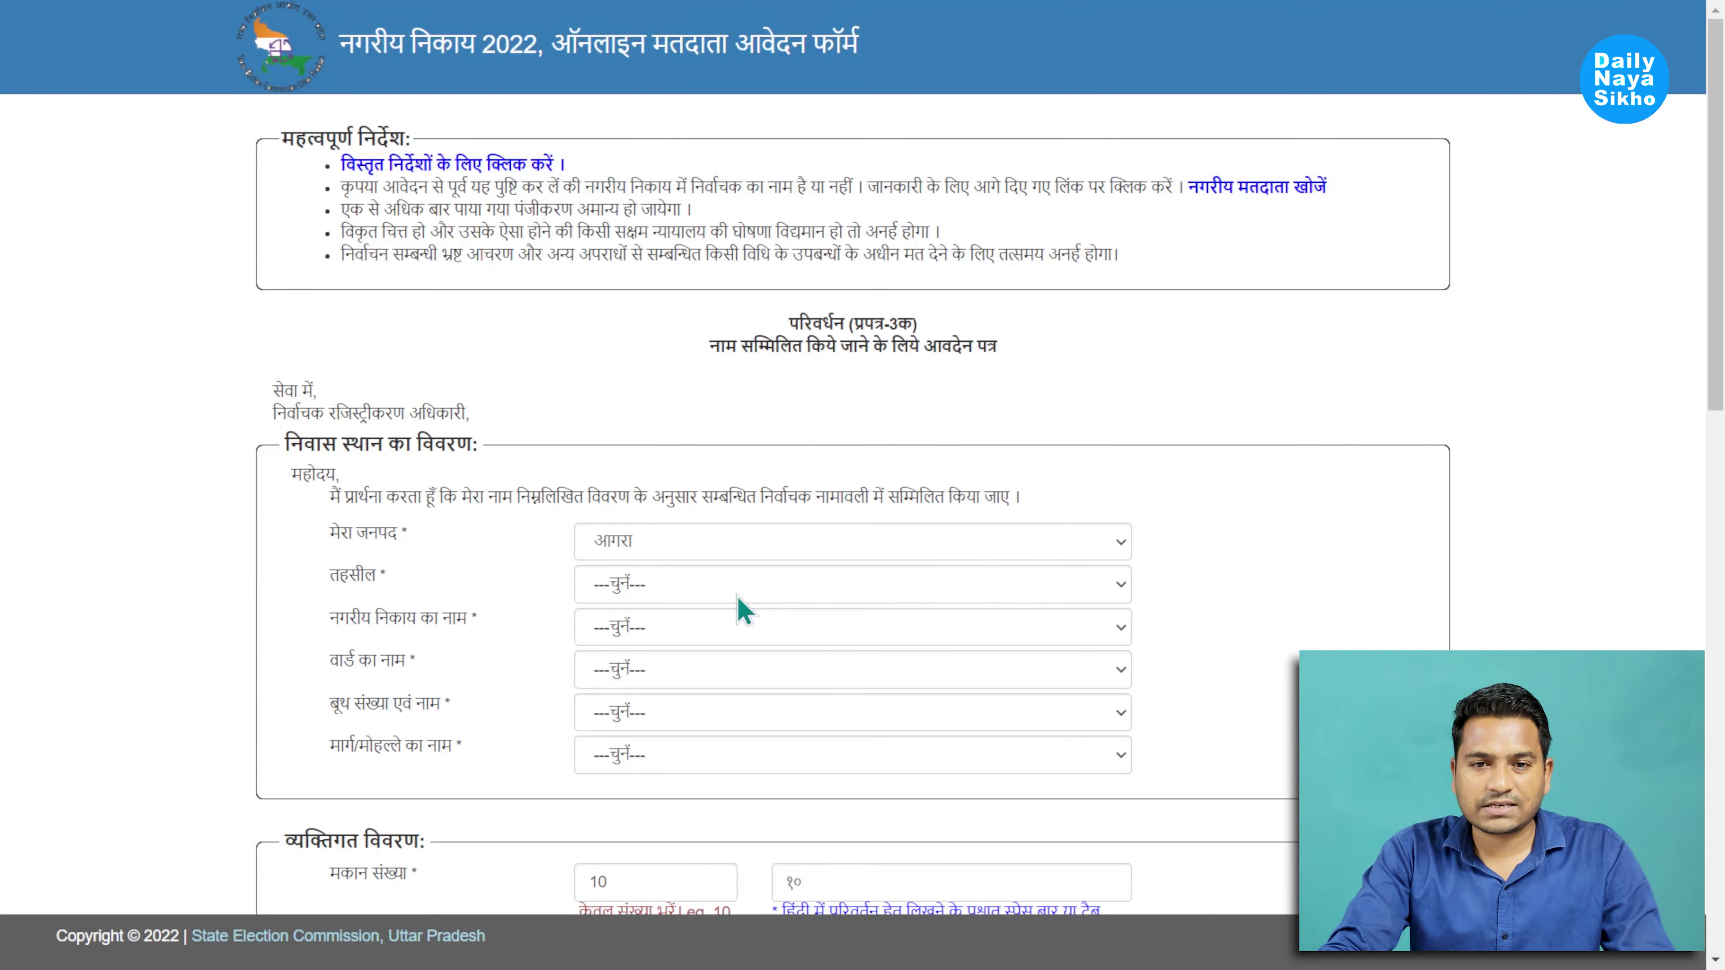
pyautogui.click(709, 583)
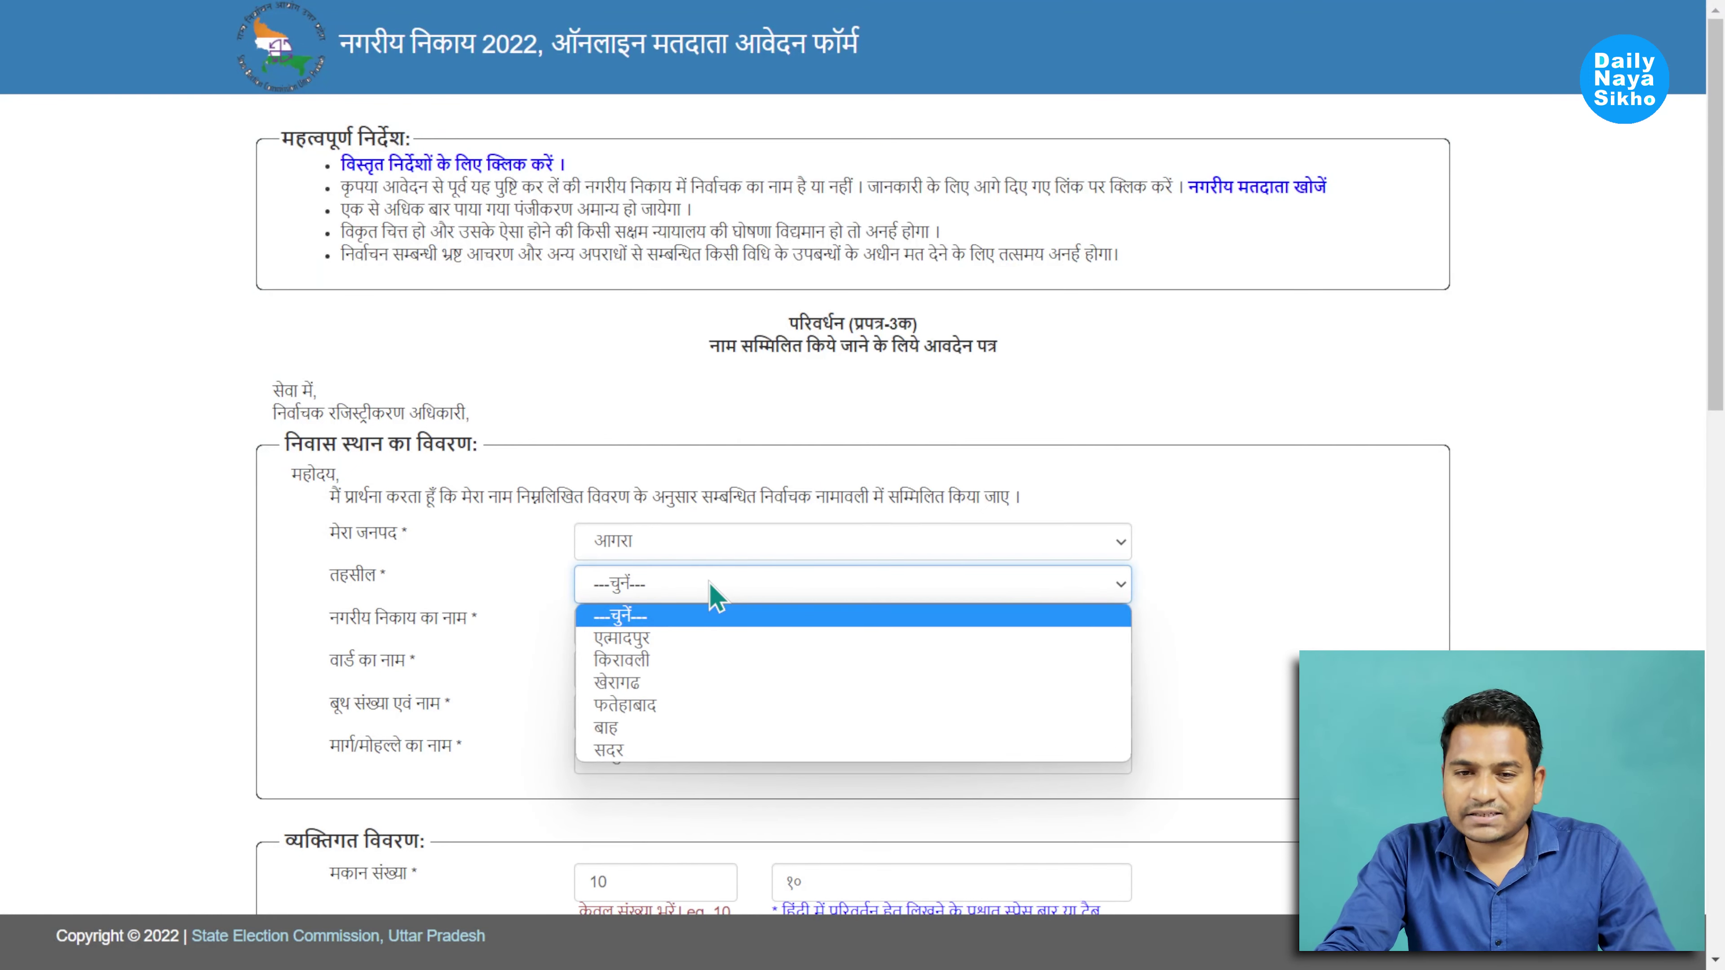
pyautogui.click(625, 750)
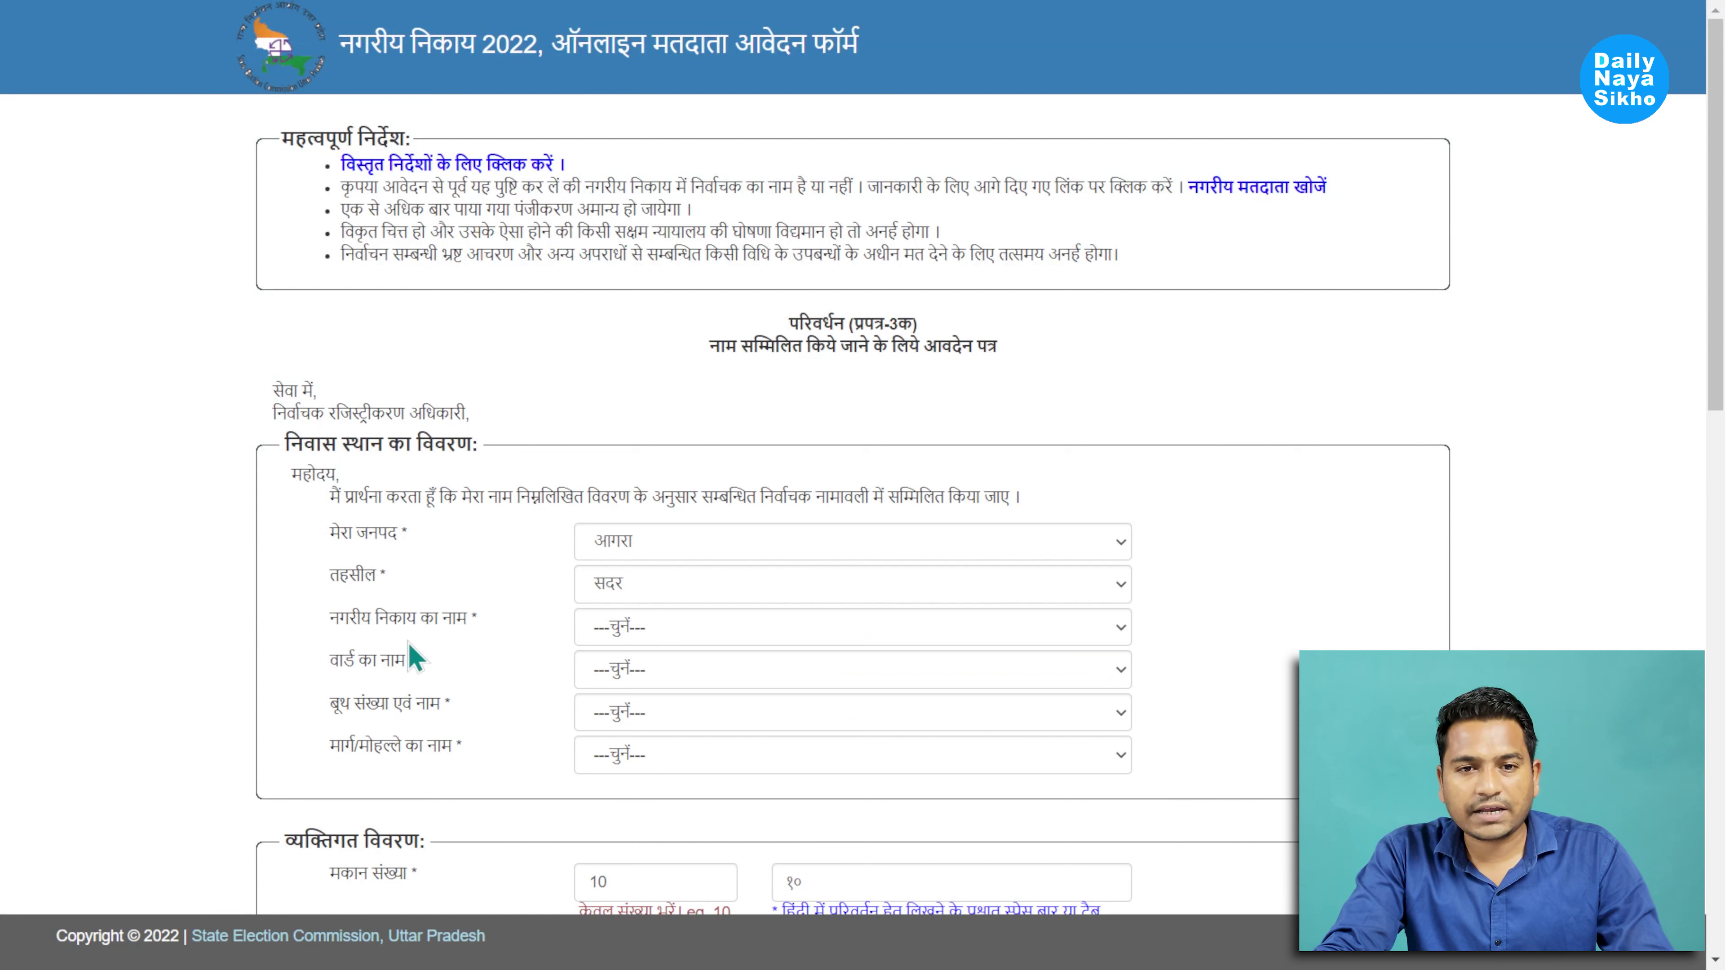
pyautogui.click(639, 631)
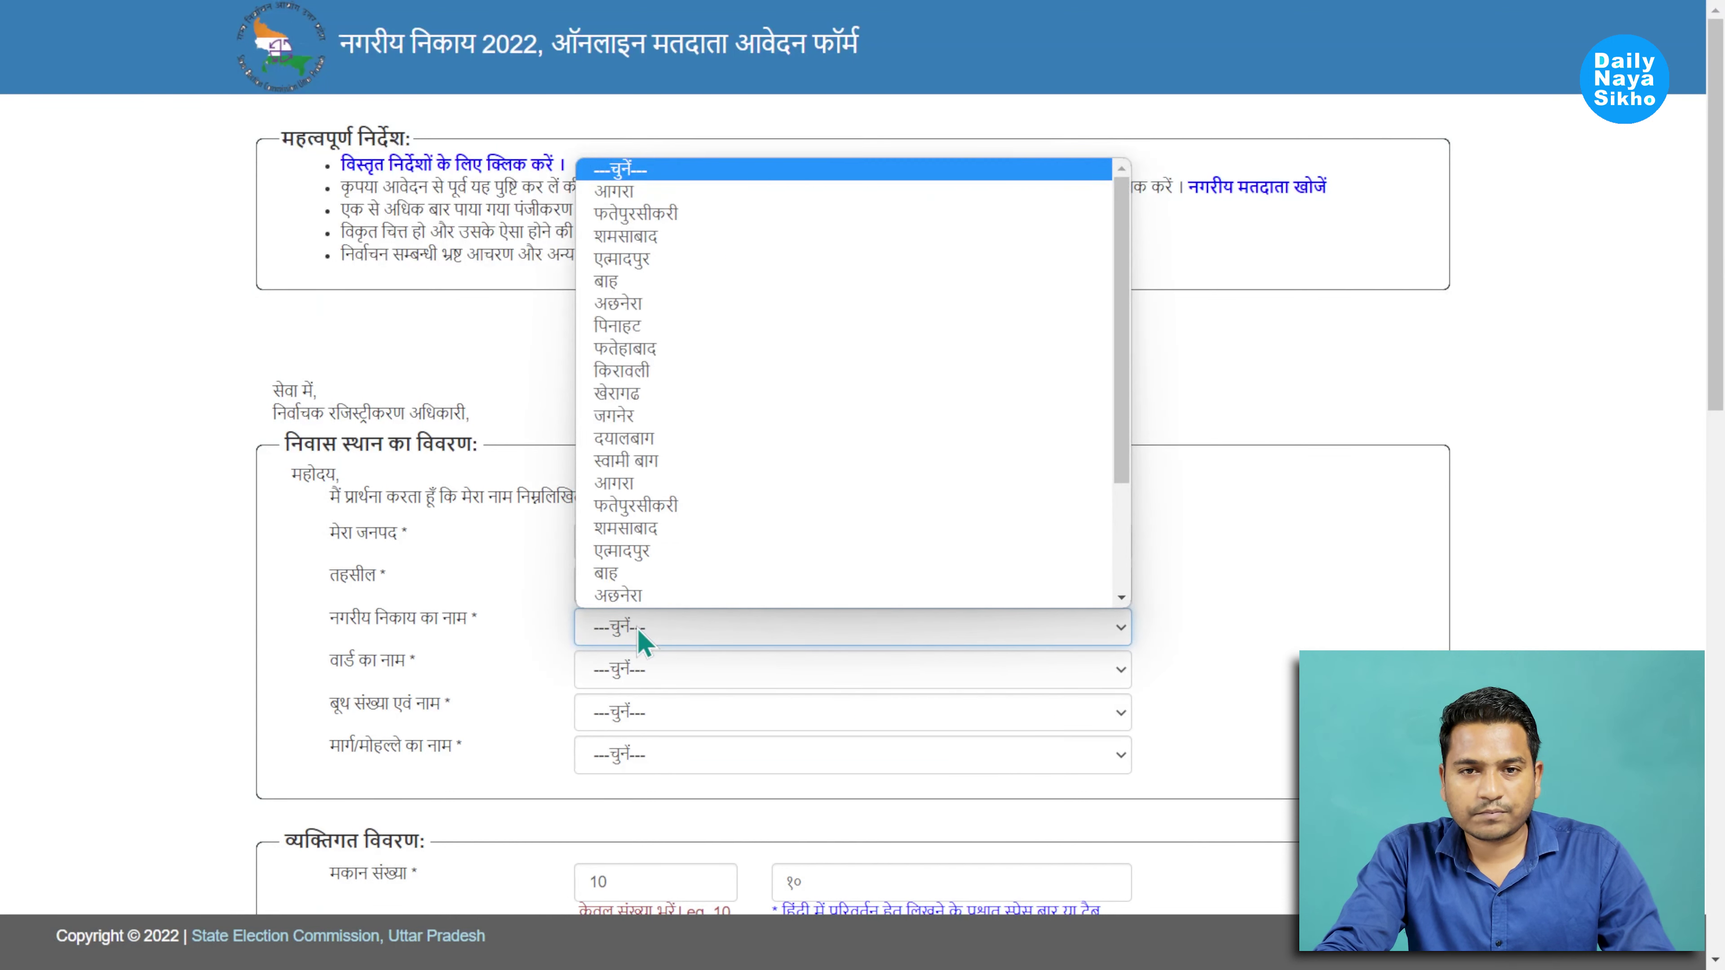
pyautogui.click(627, 191)
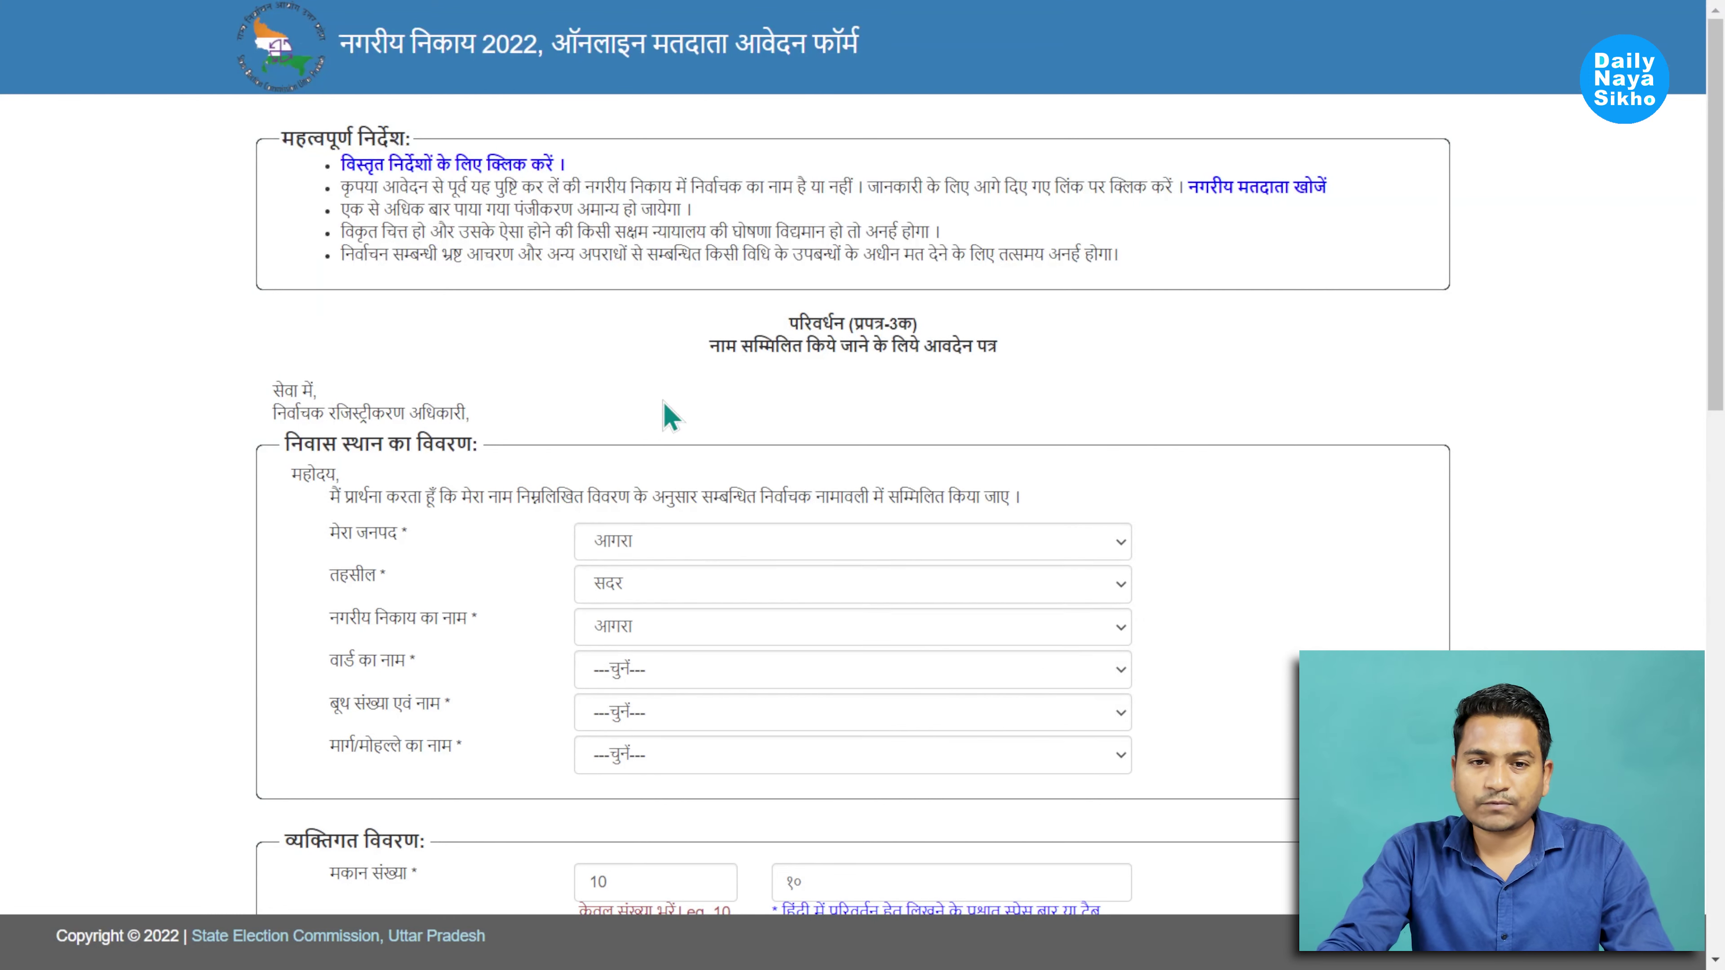
pyautogui.click(658, 678)
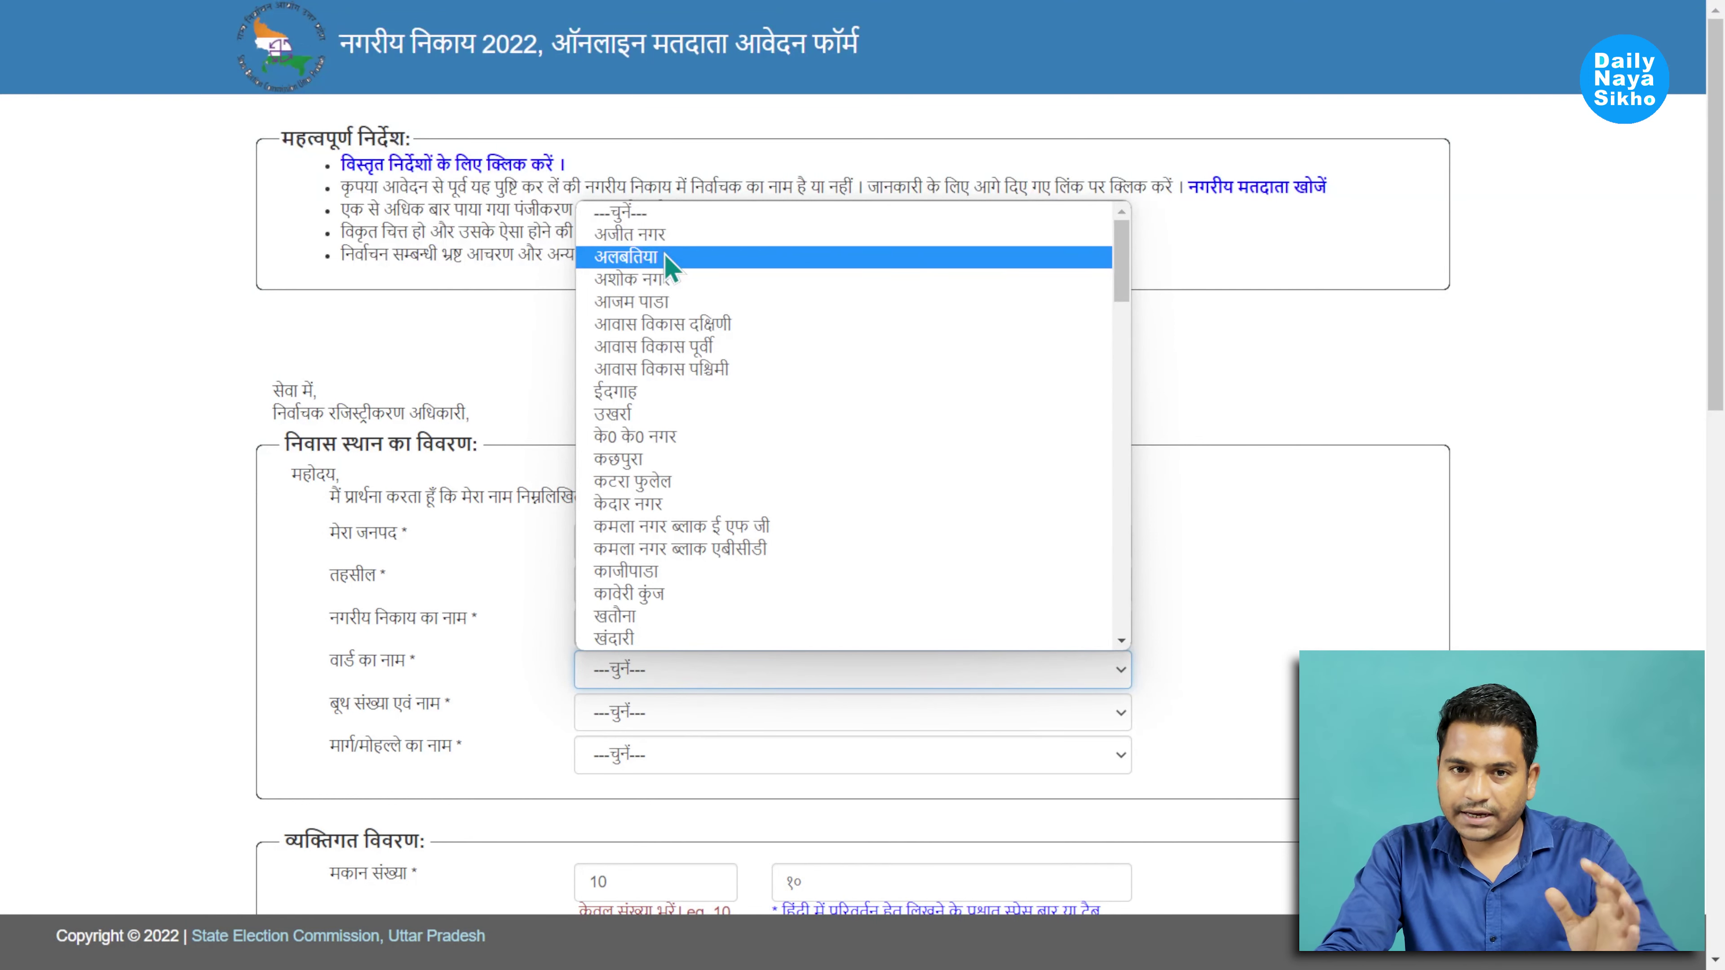
pyautogui.scroll(-15, 604, 339)
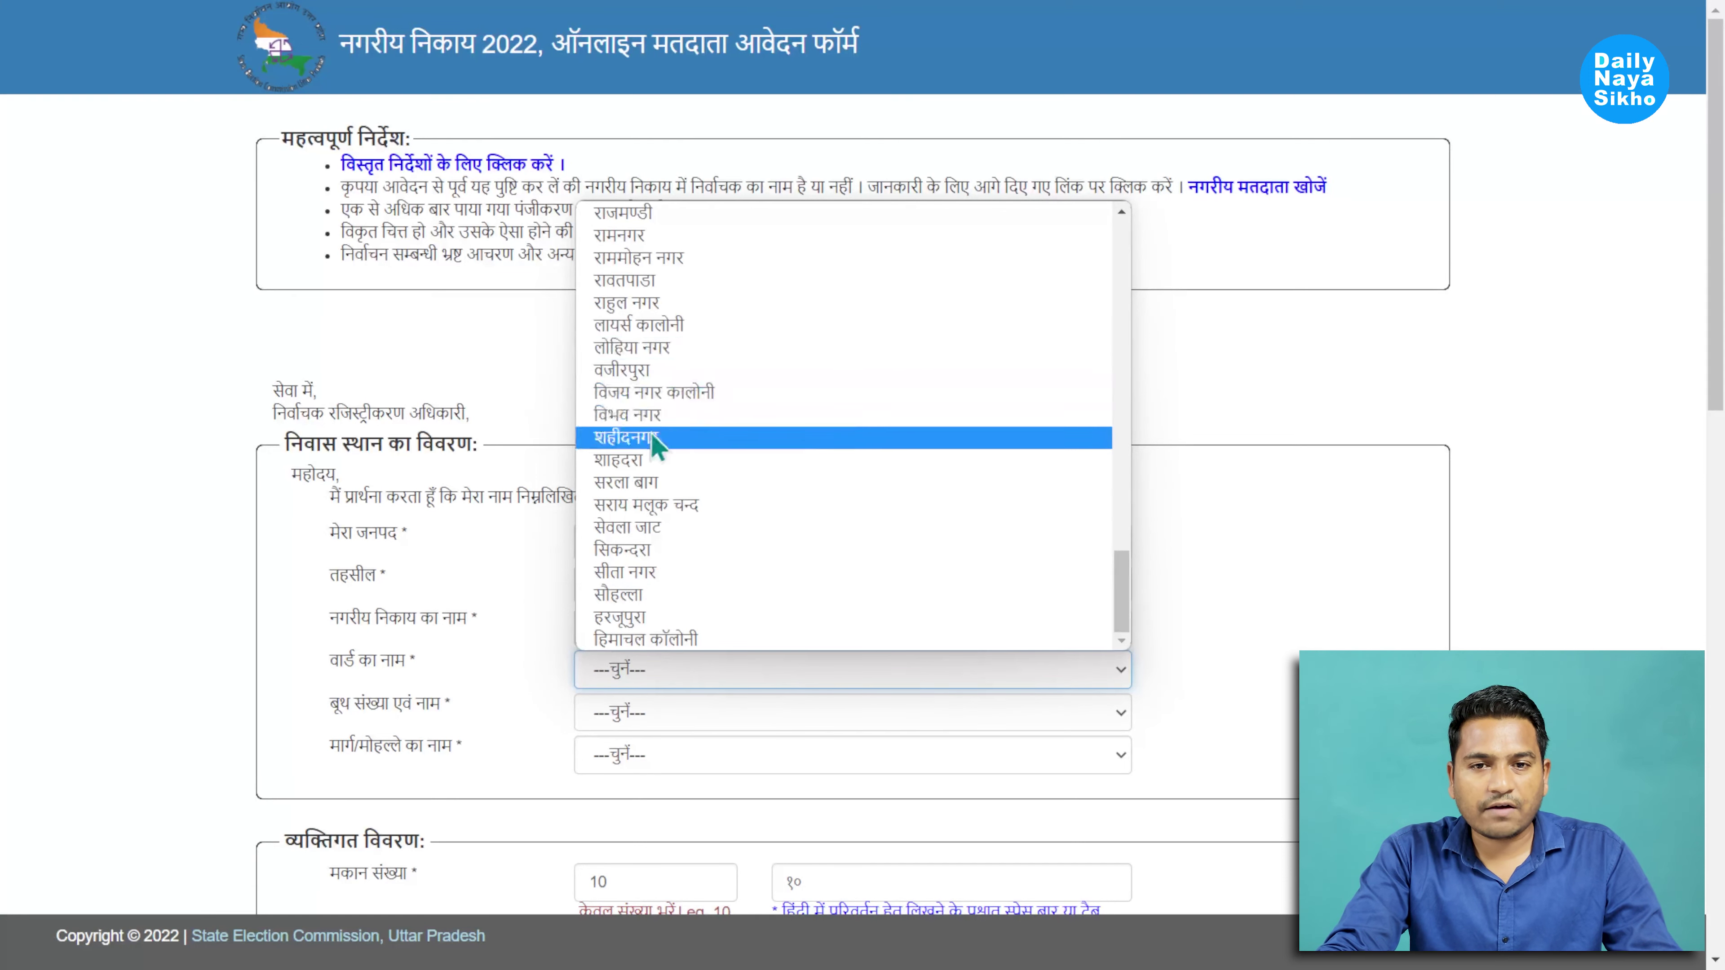
pyautogui.click(645, 484)
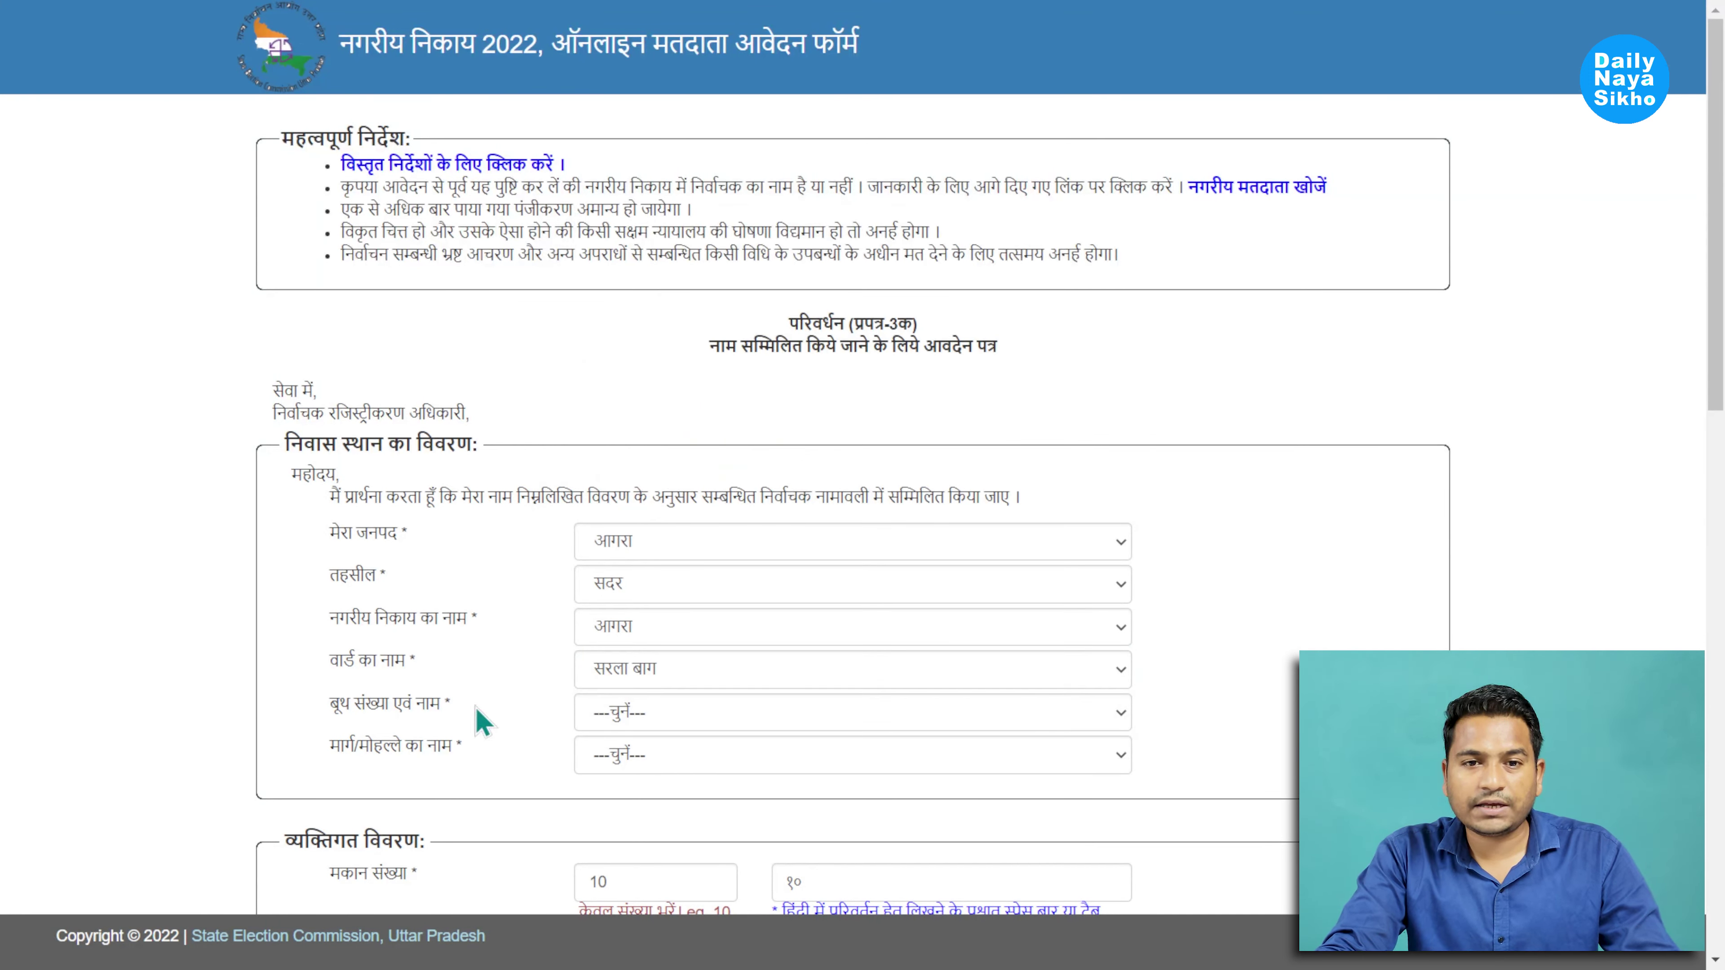
pyautogui.click(671, 712)
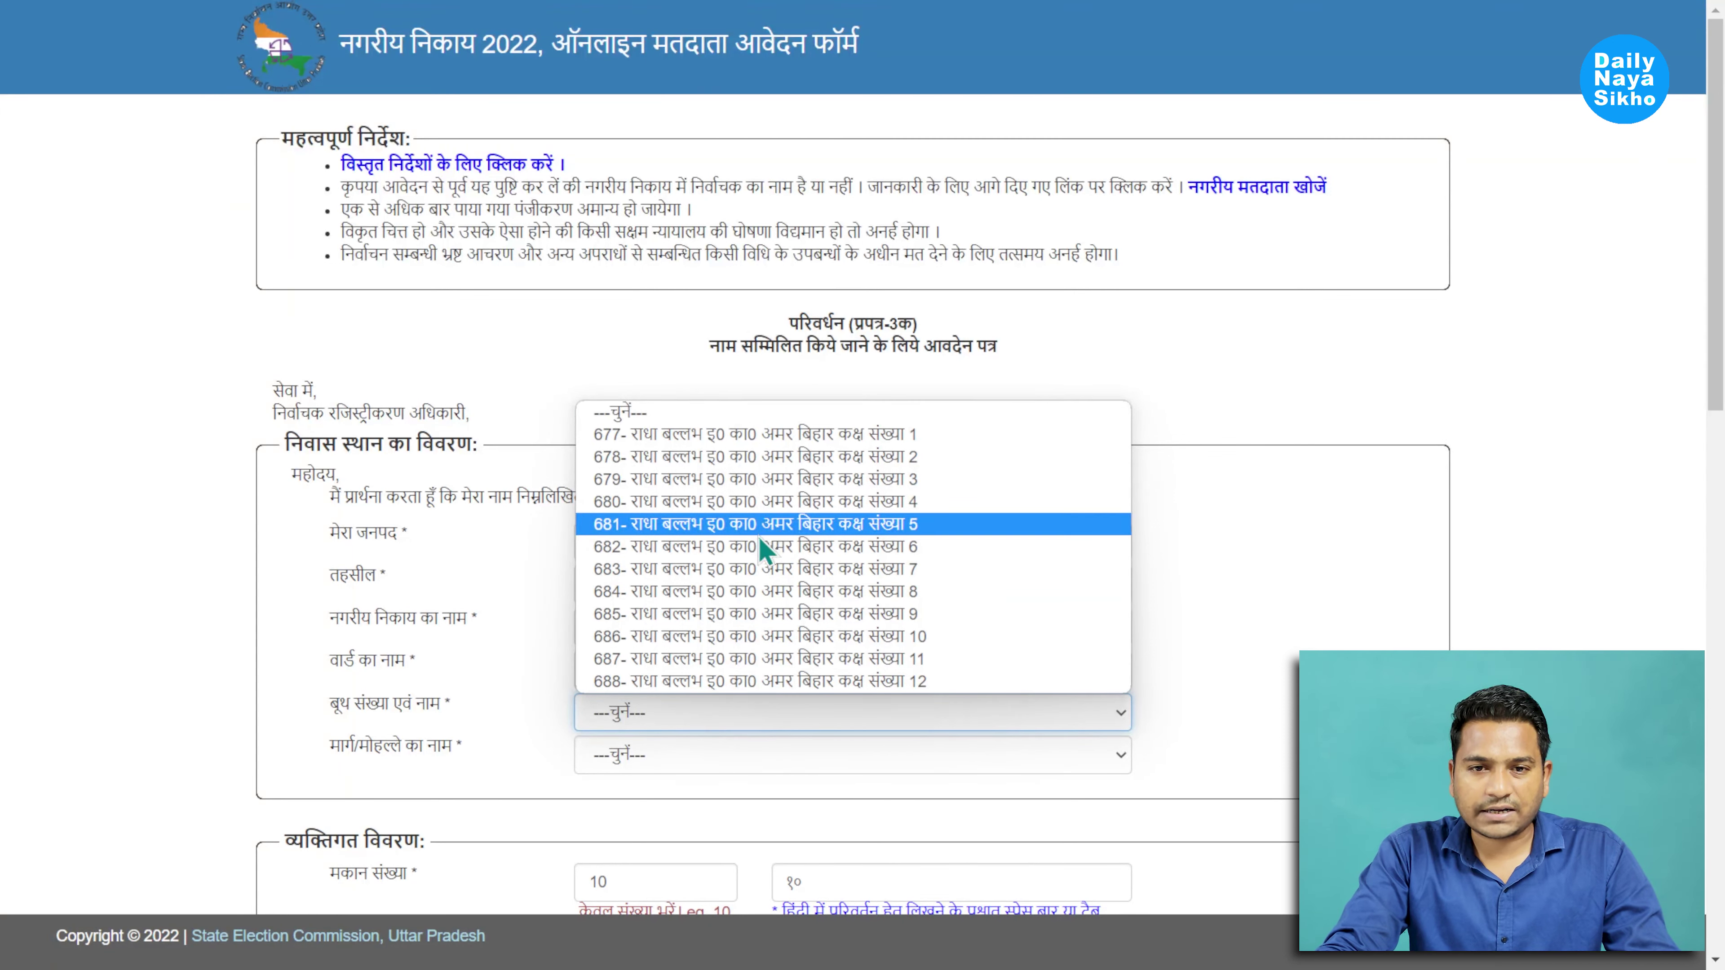
pyautogui.click(743, 456)
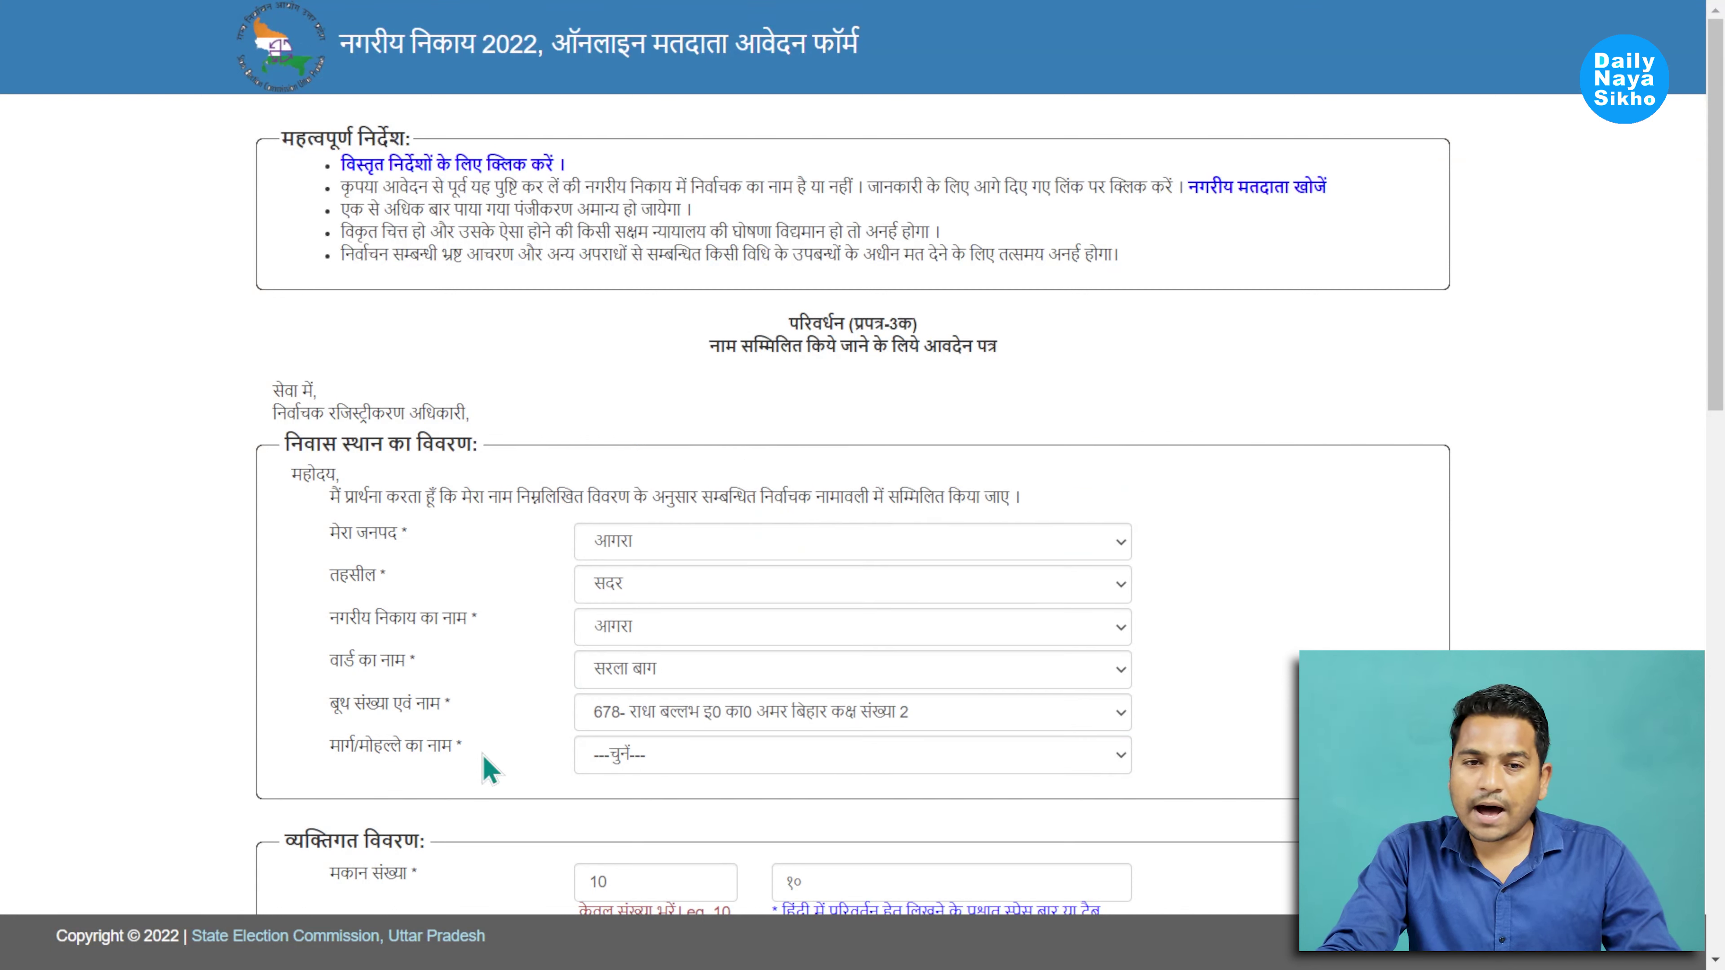
pyautogui.click(682, 753)
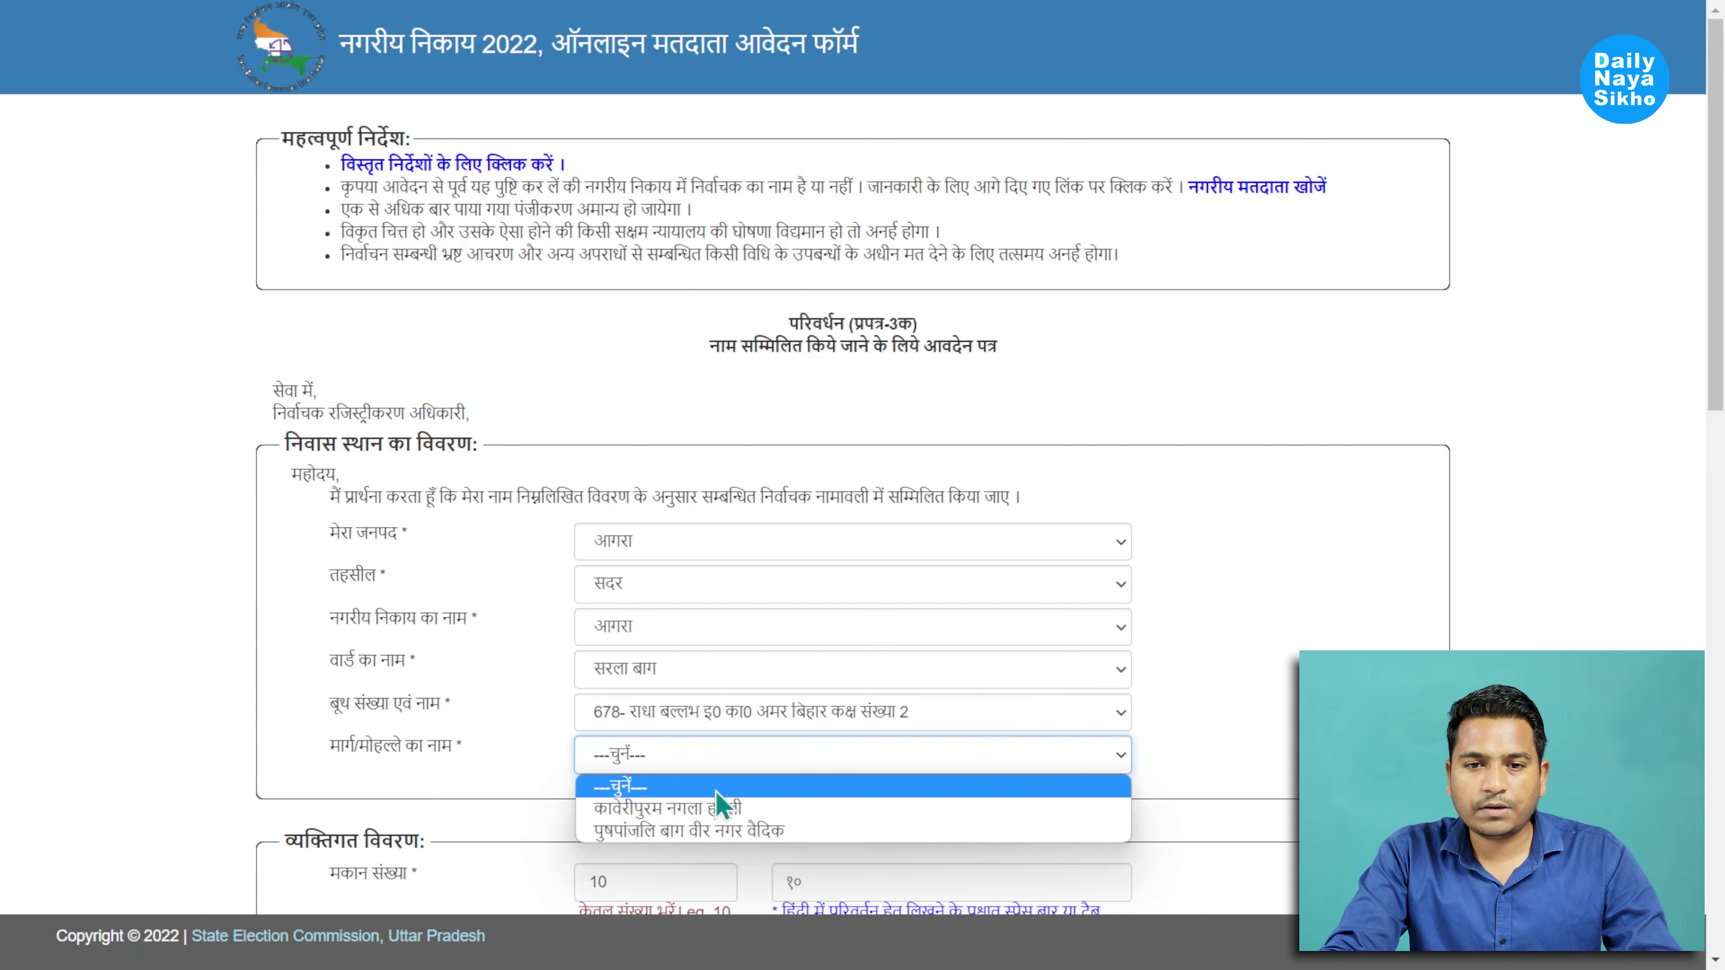
pyautogui.click(714, 830)
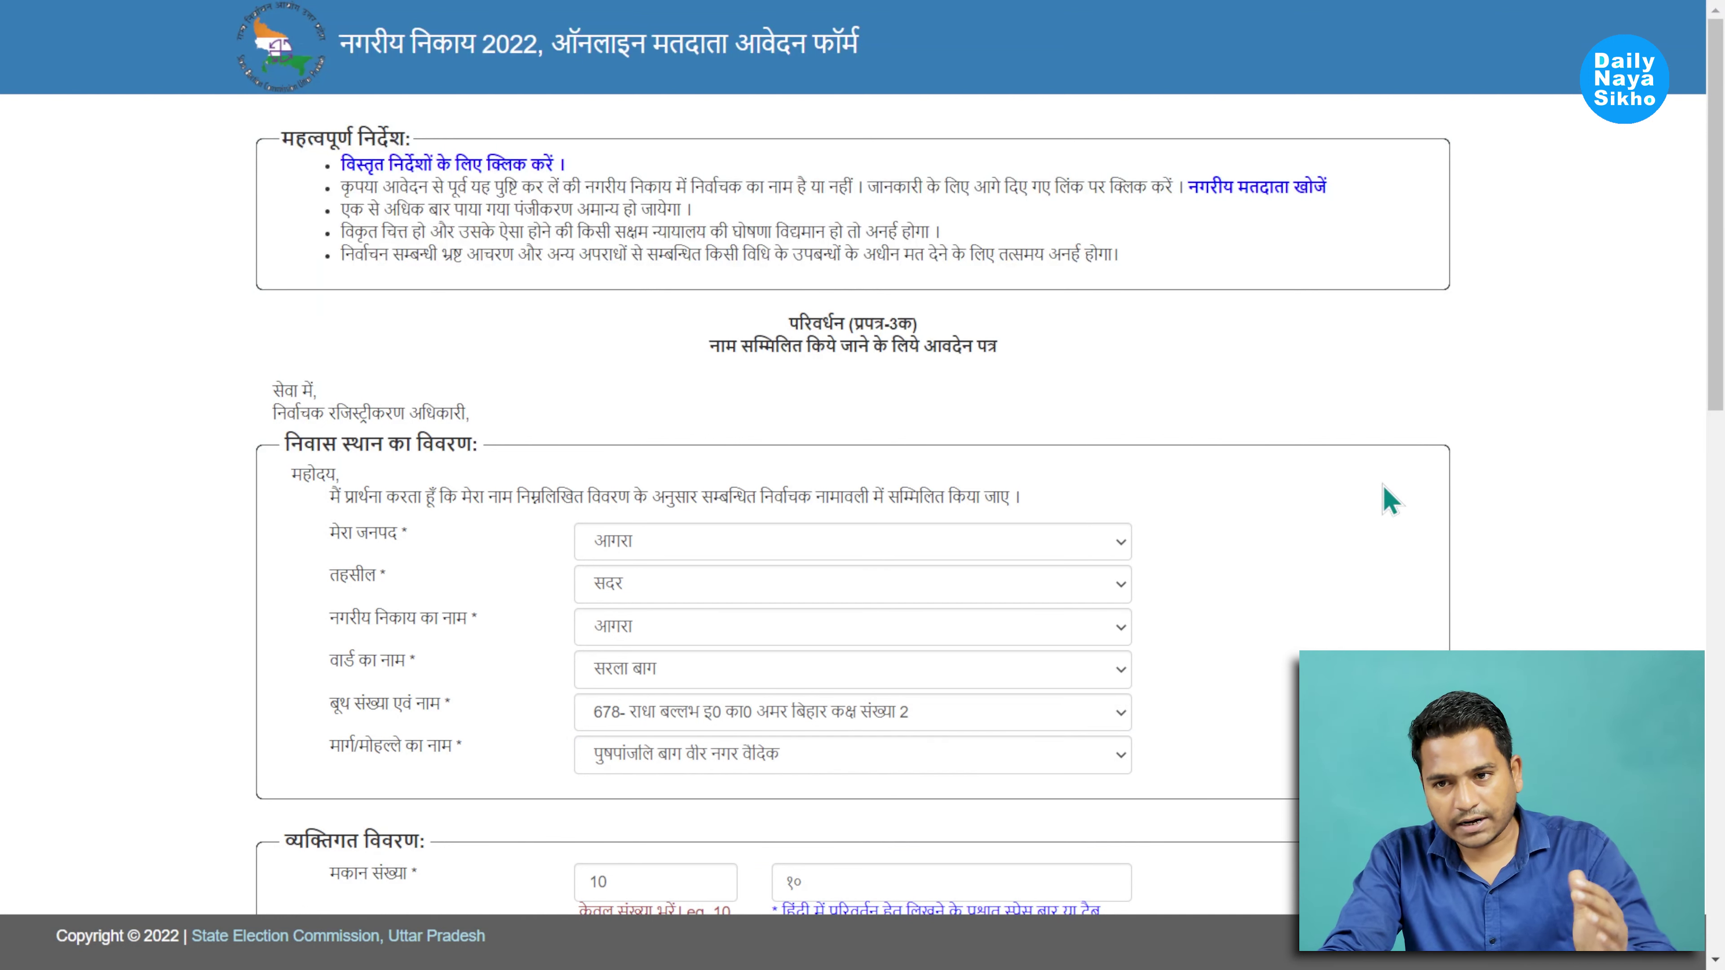
pyautogui.moveTo(1715, 217); pyautogui.dragTo(1715, 530)
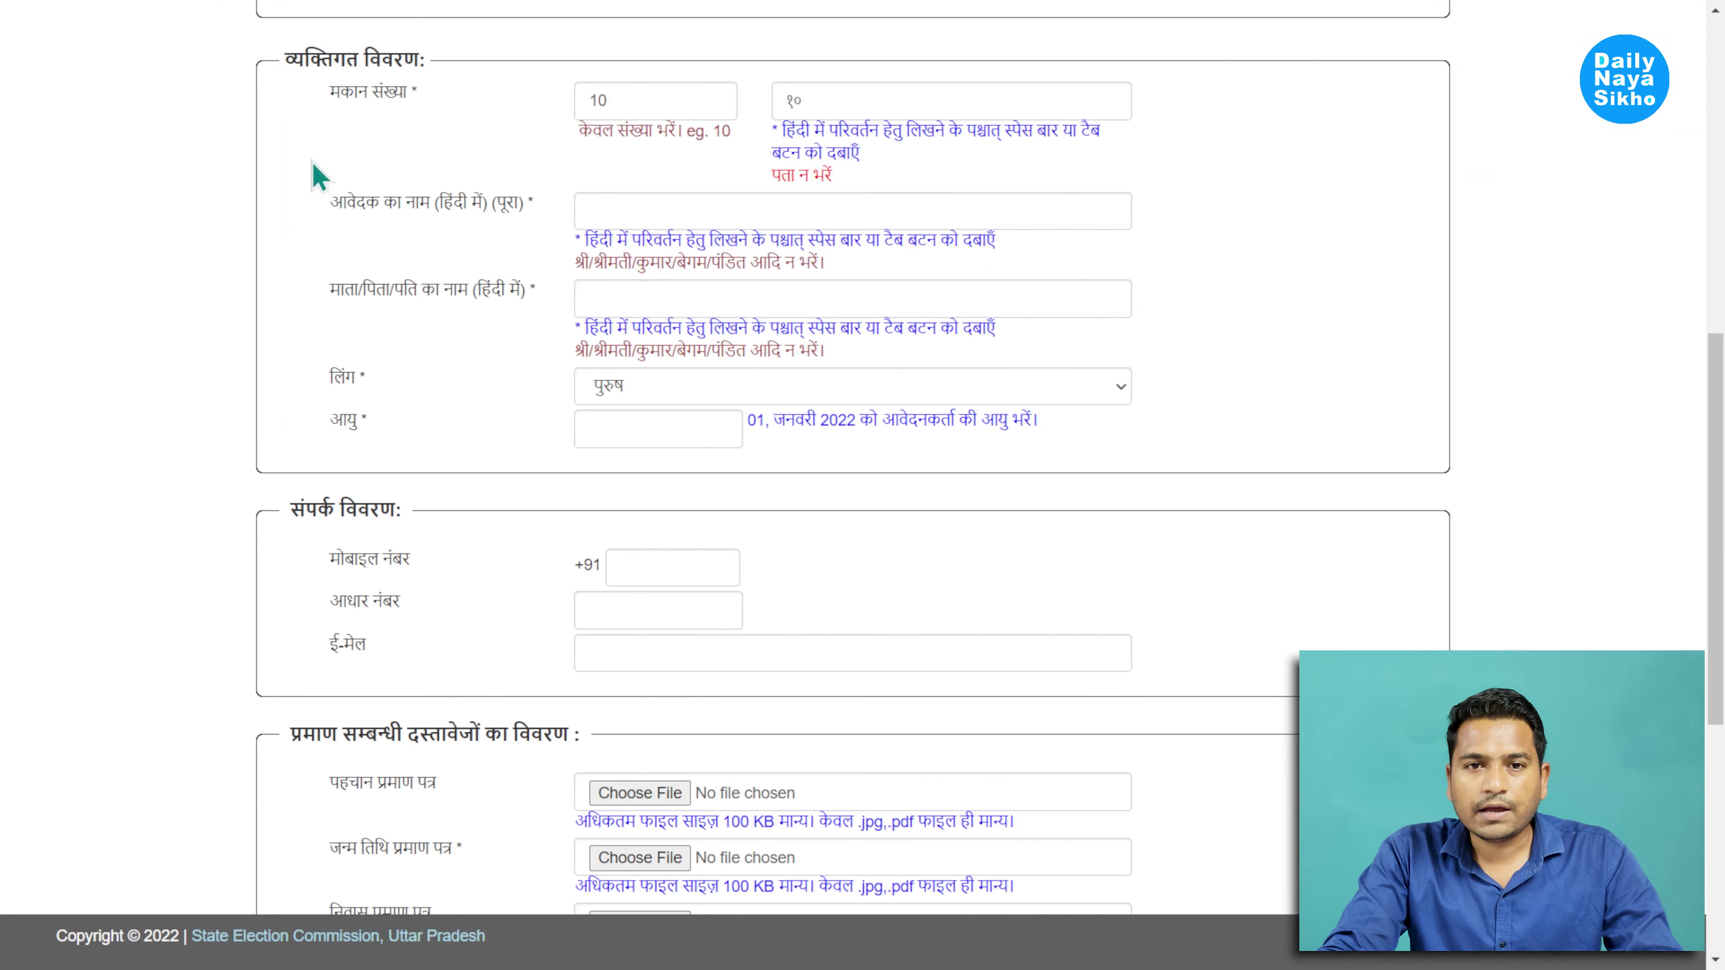
pyautogui.click(658, 106)
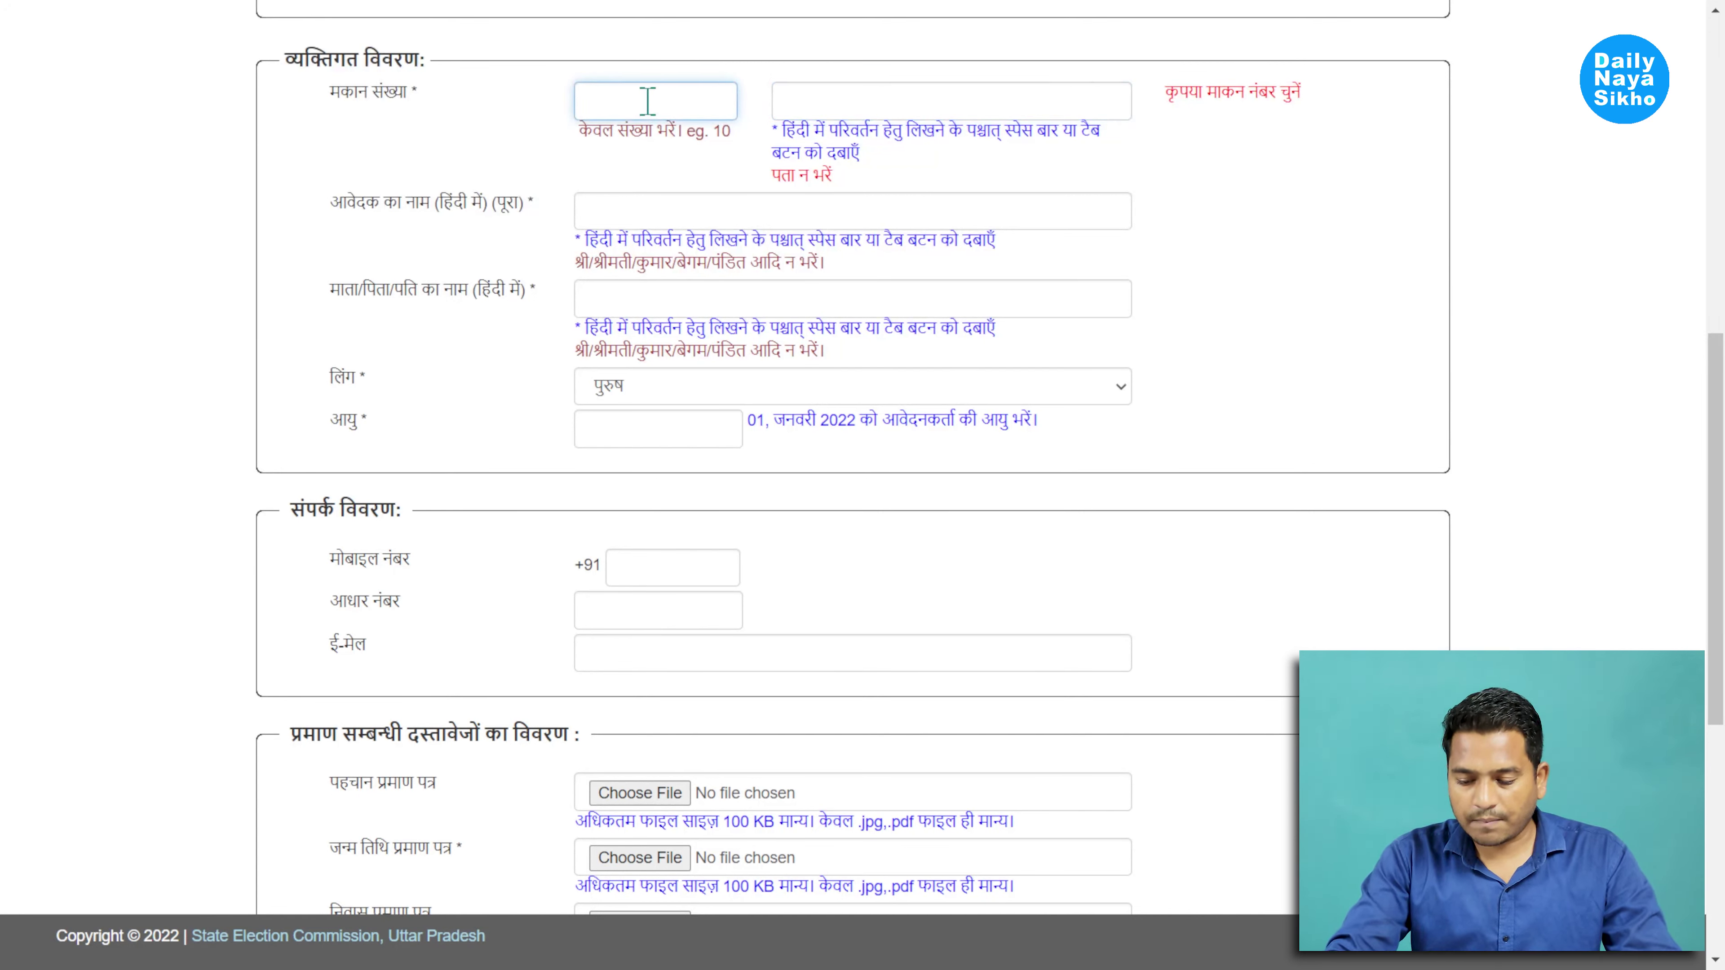
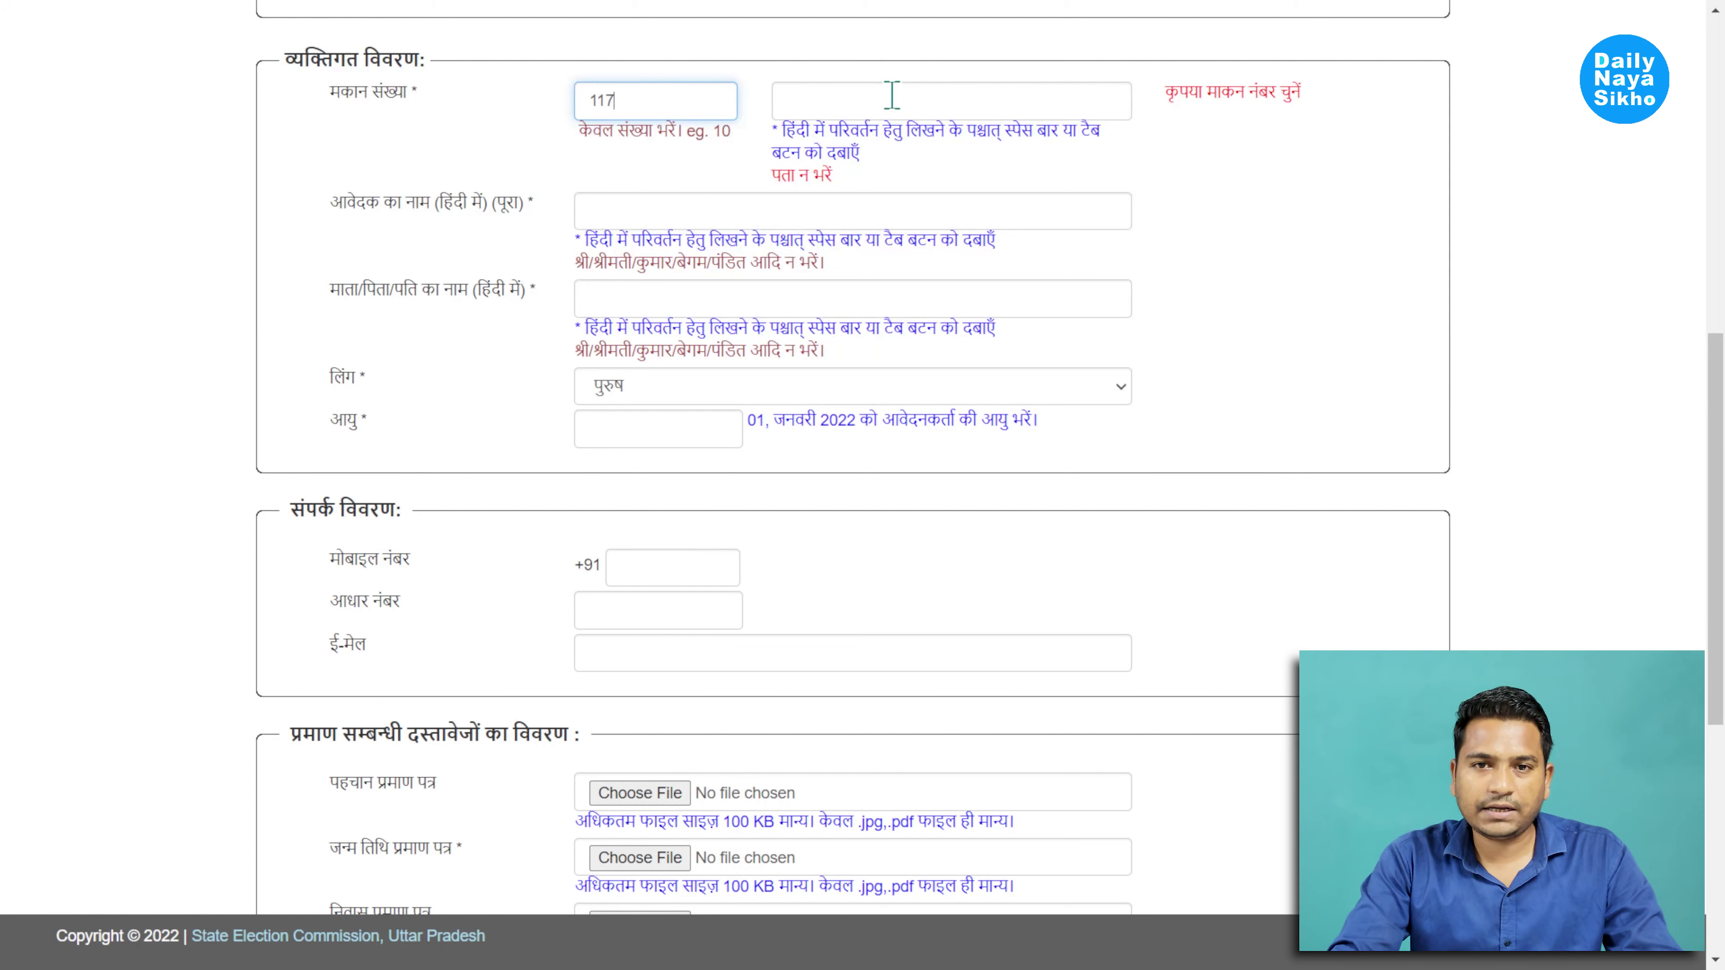
pyautogui.click(891, 94)
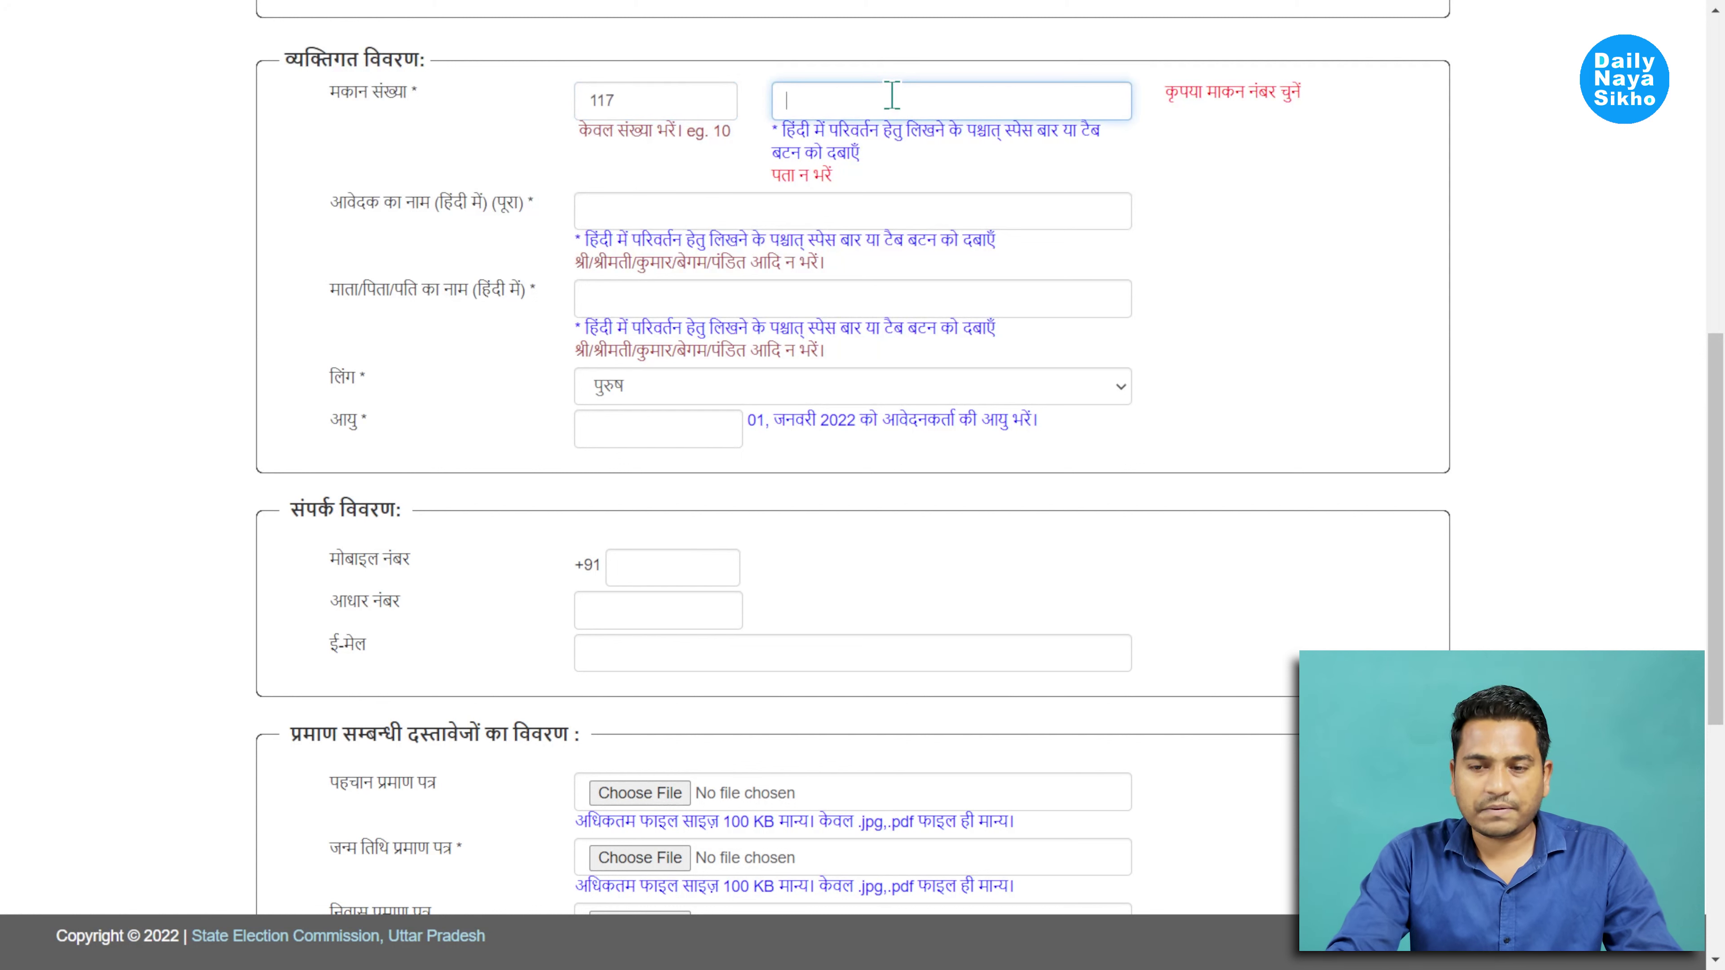
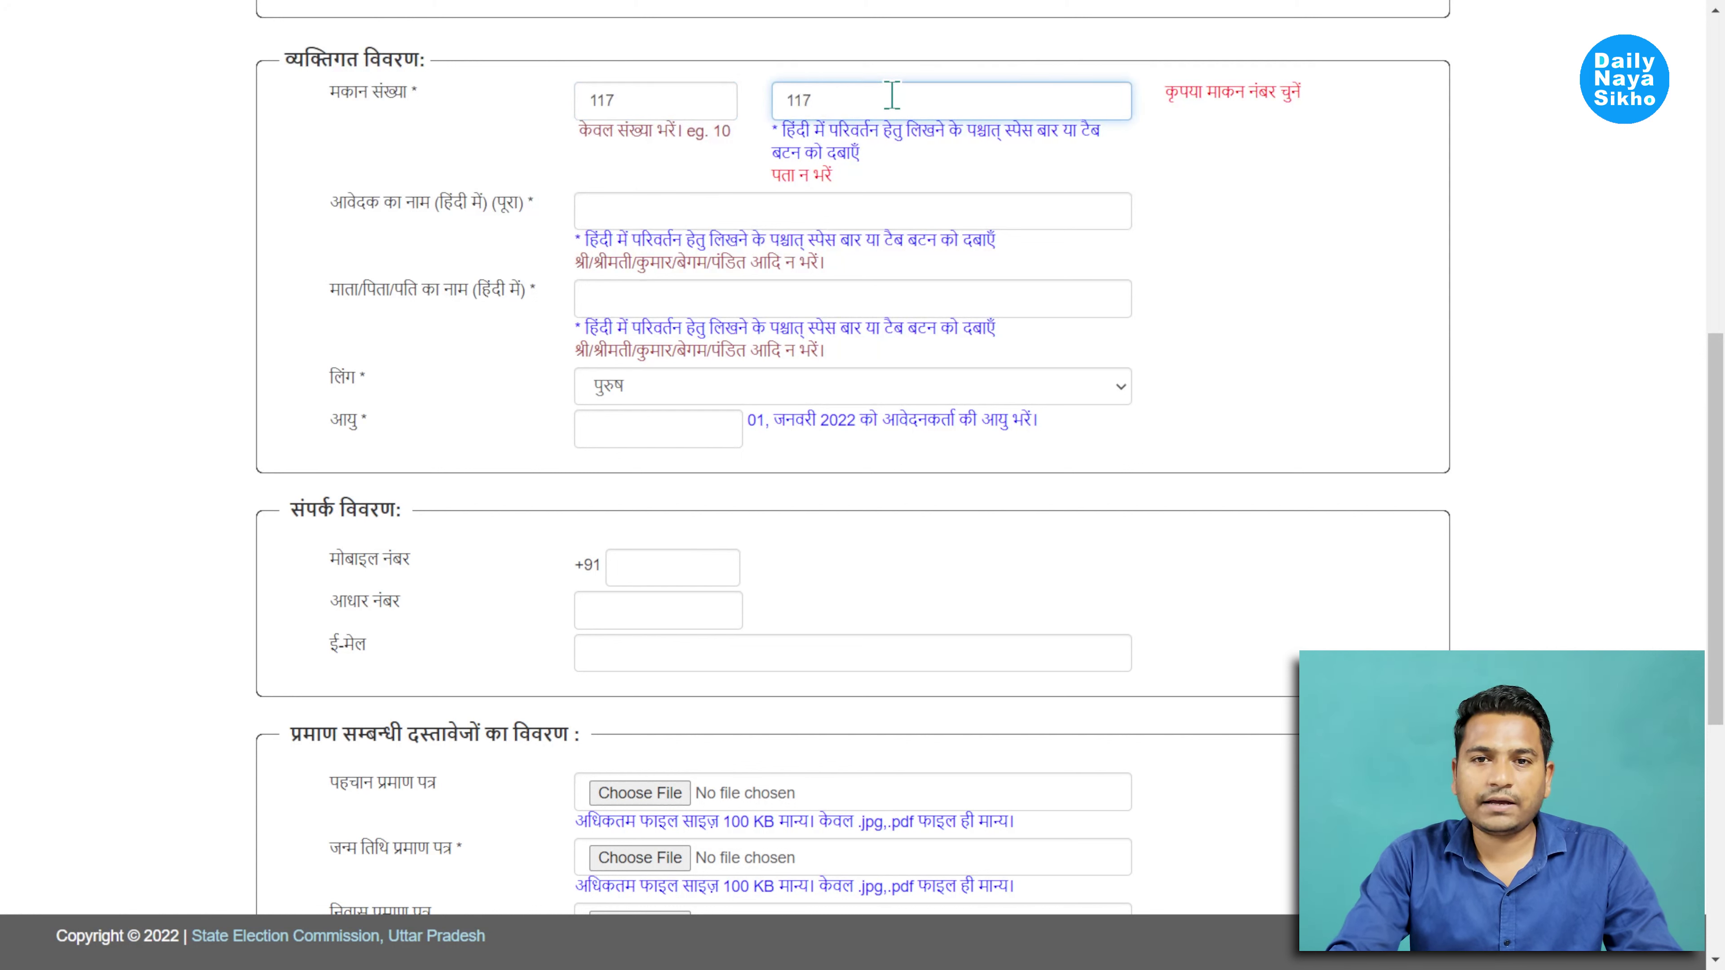
pyautogui.press('space')
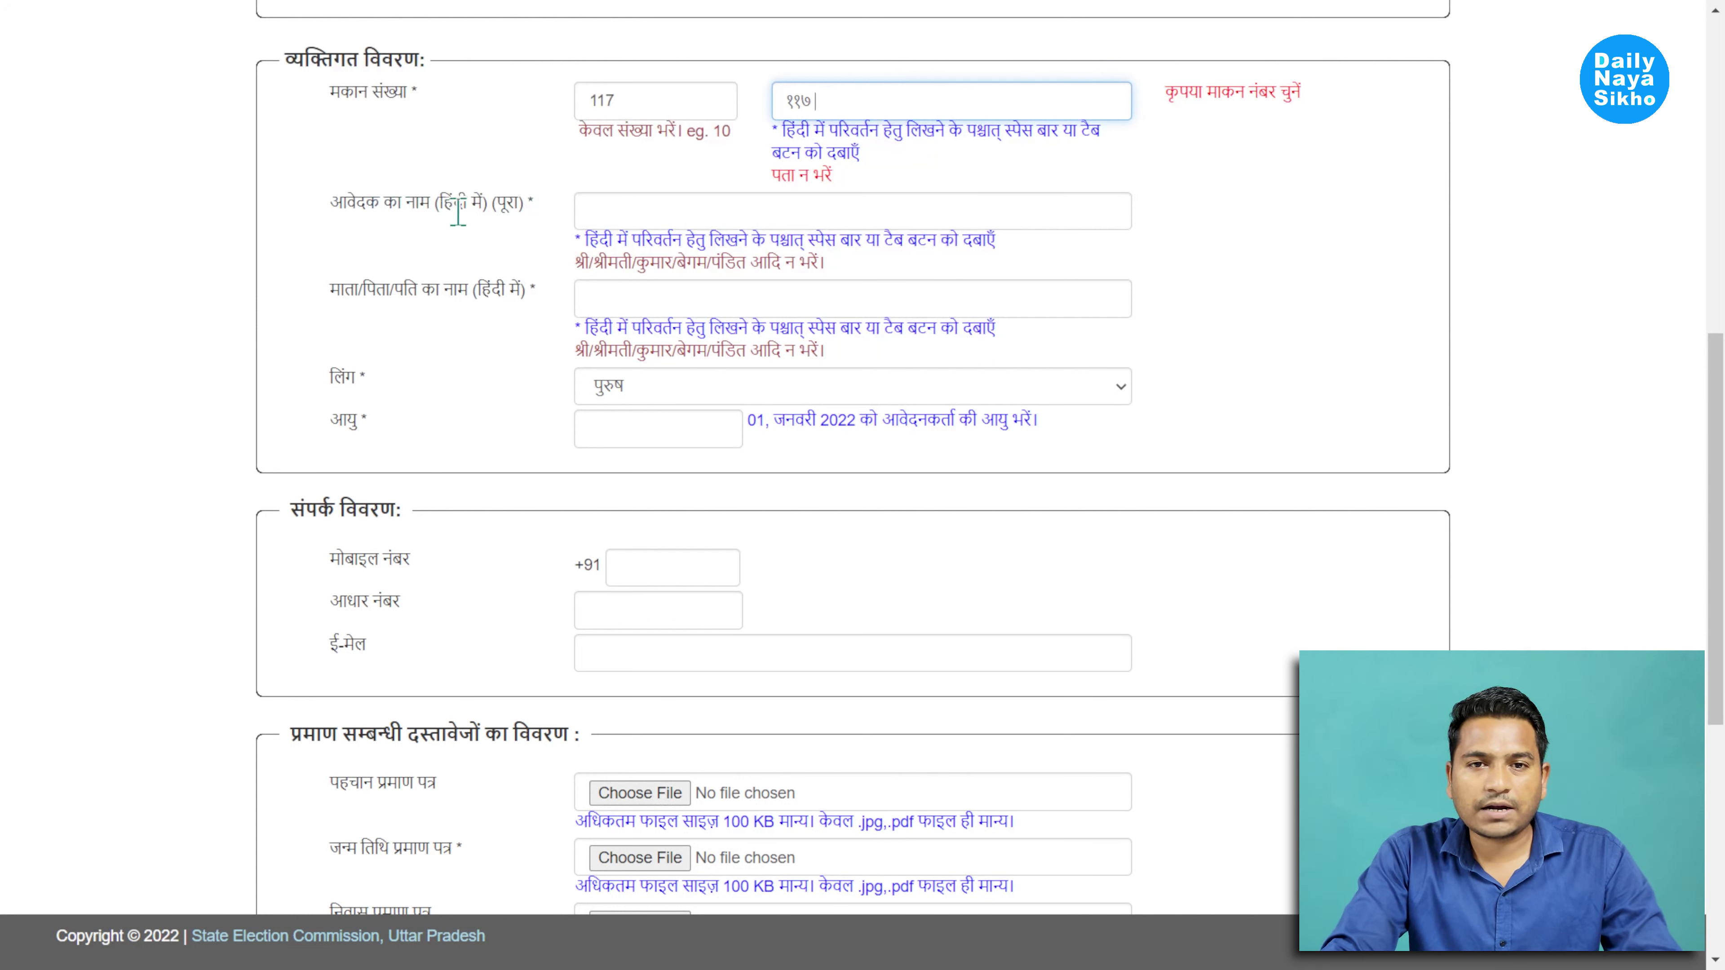
pyautogui.click(657, 210)
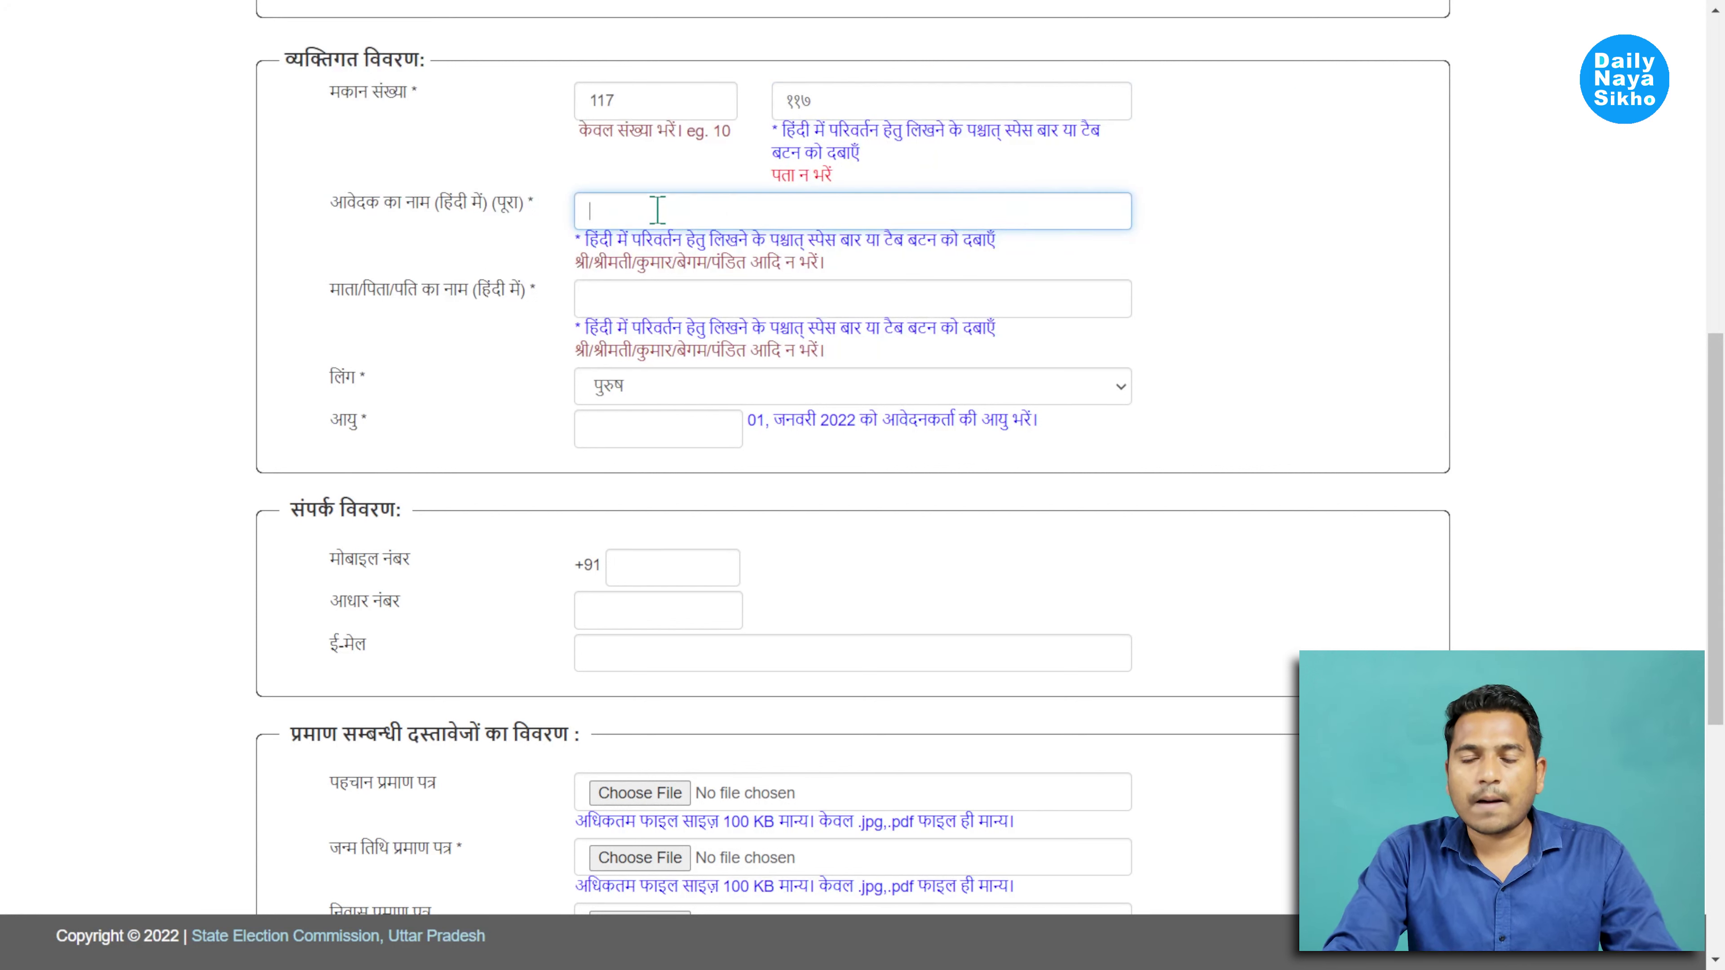
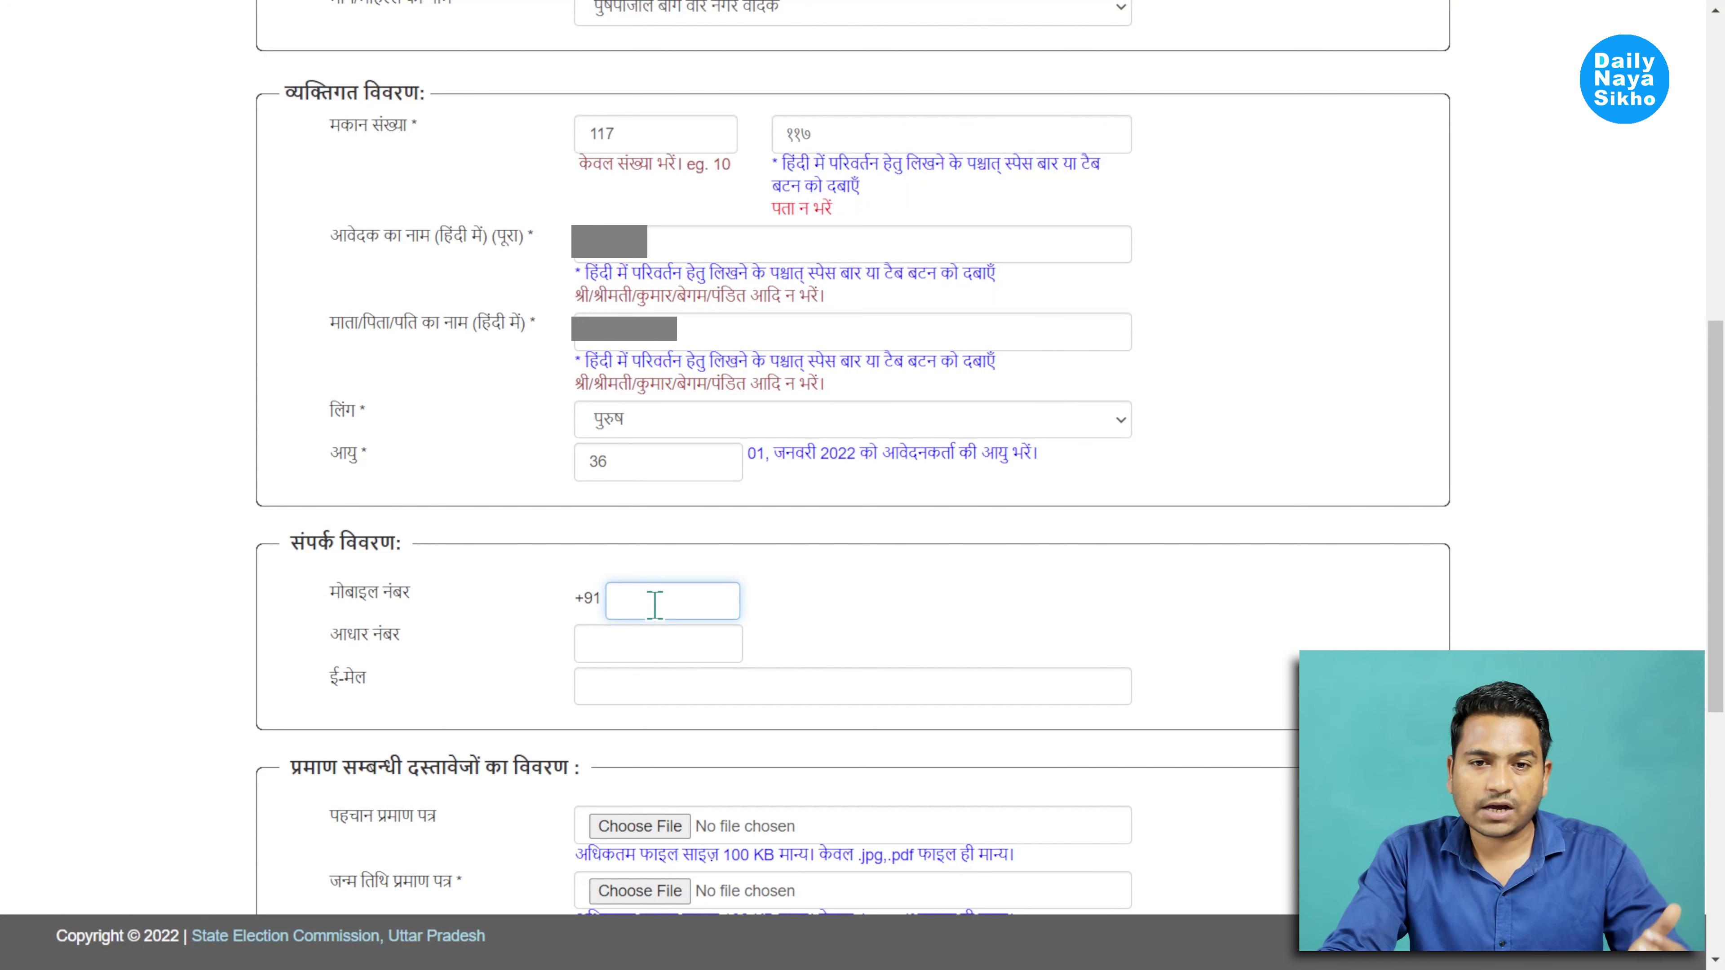
# Fill in the मोबाइल नंबर and आधार नंबर fields with the applicant's numbers, leaving e-mail empty
pyautogui.click(638, 645)
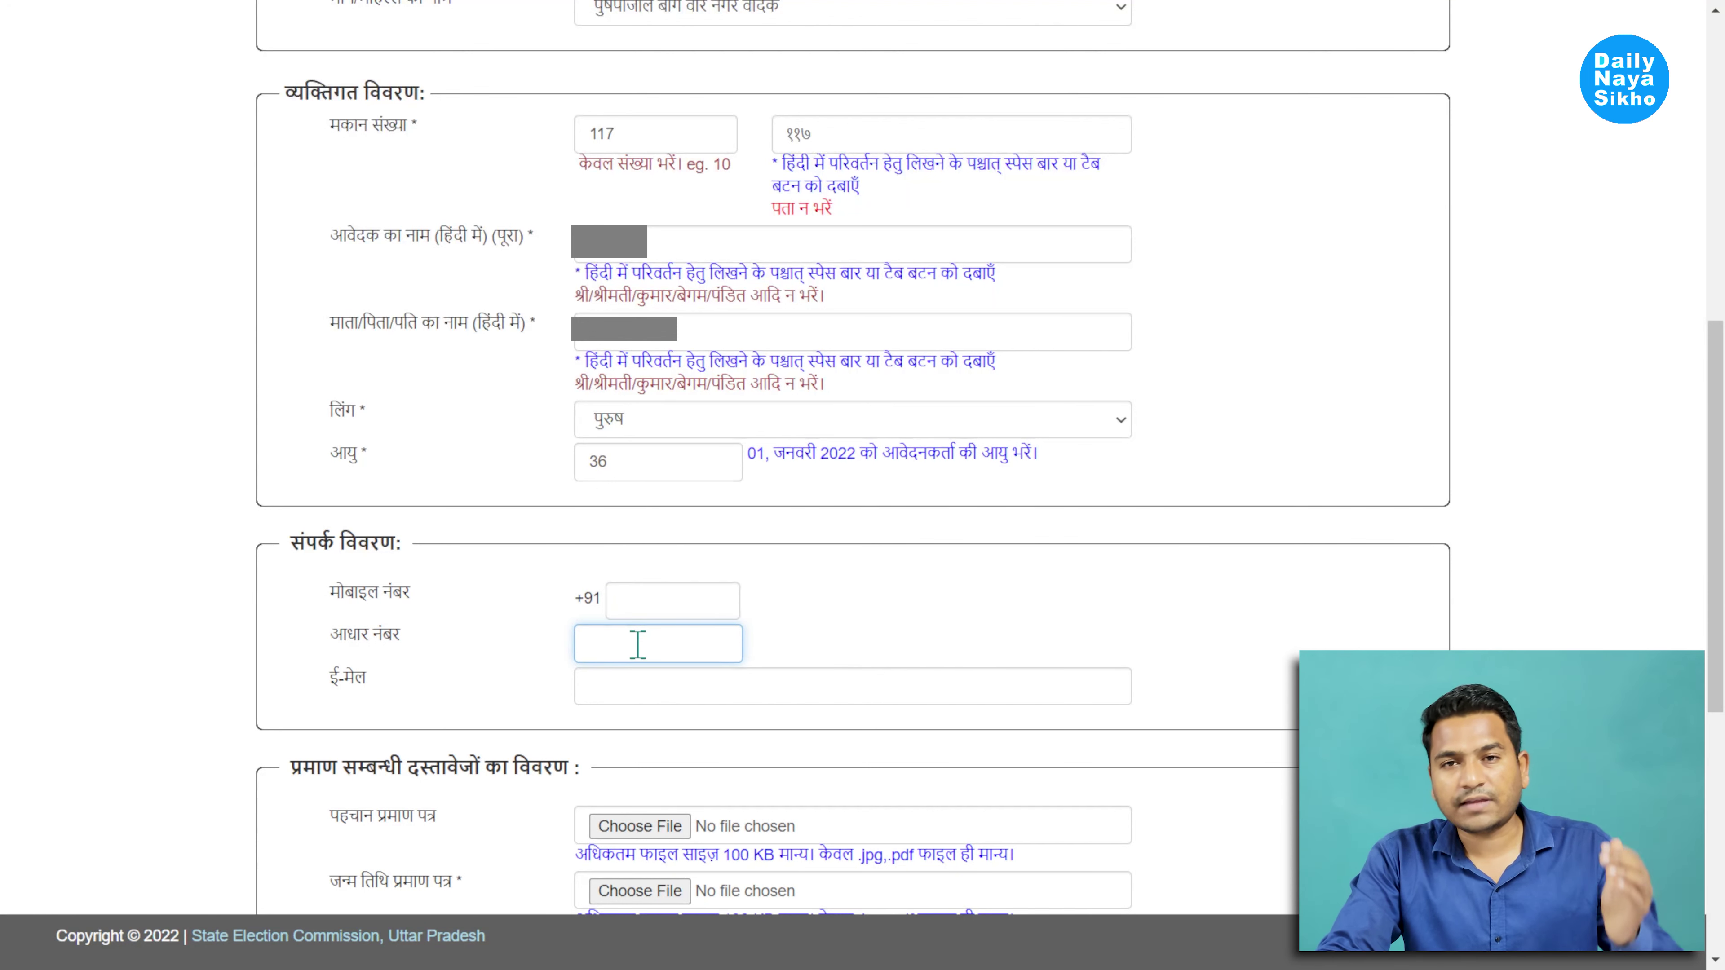
pyautogui.click(650, 698)
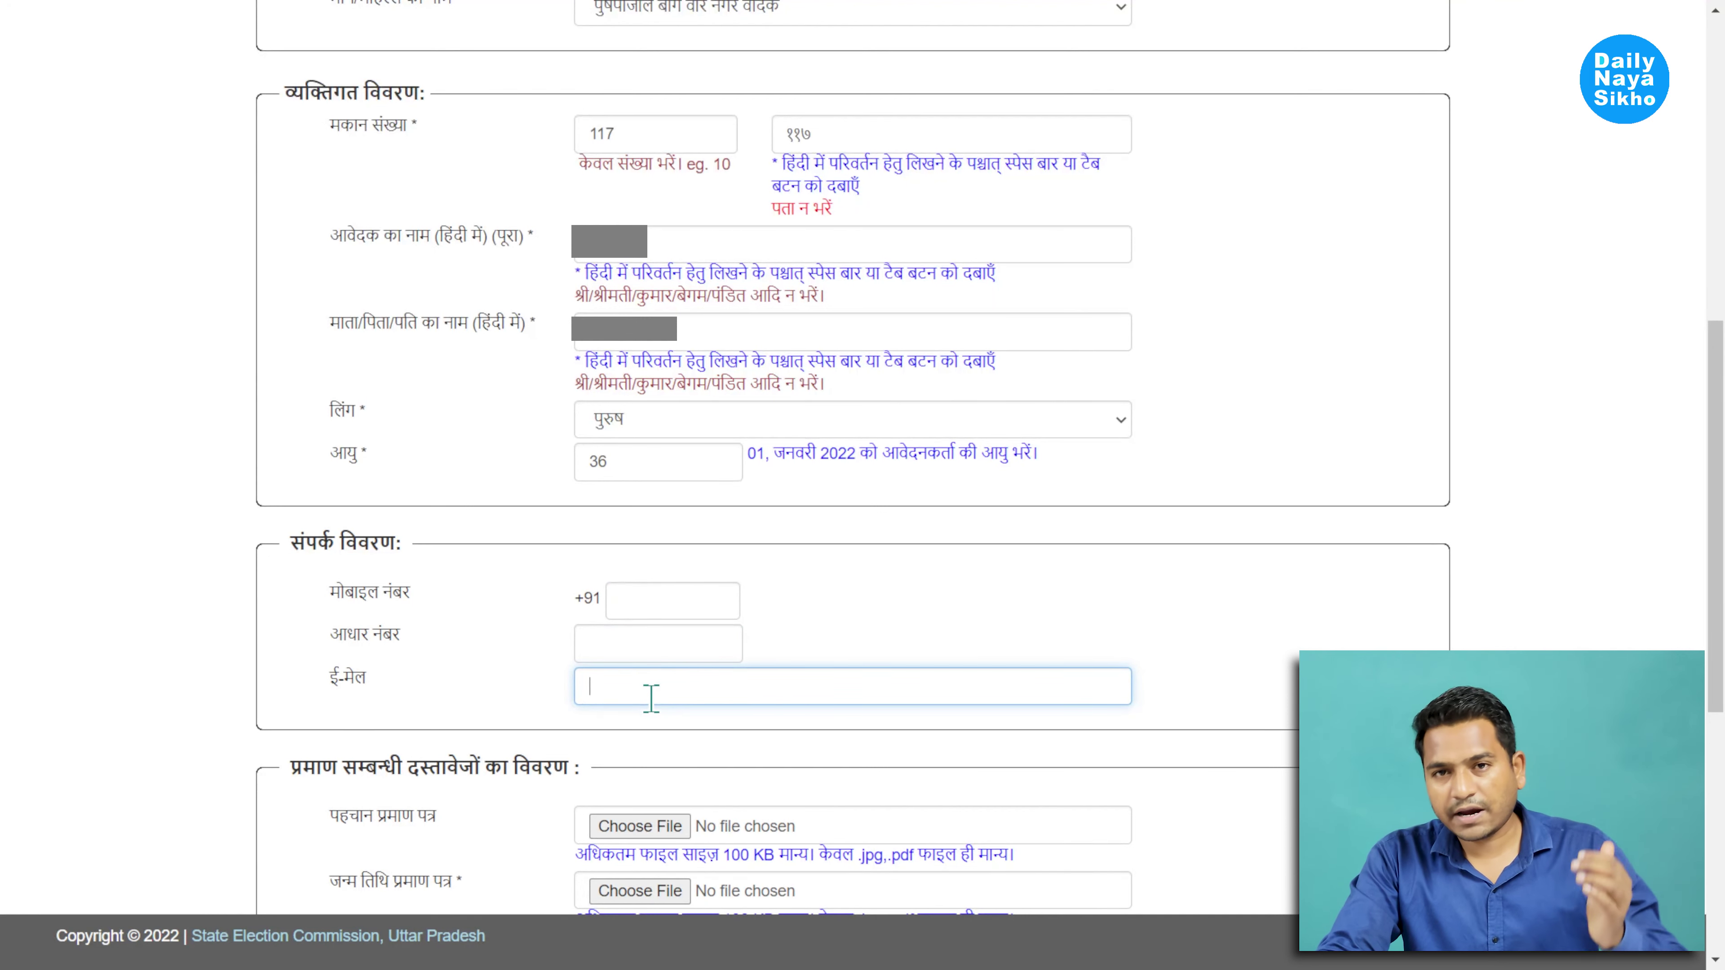
pyautogui.click(667, 598)
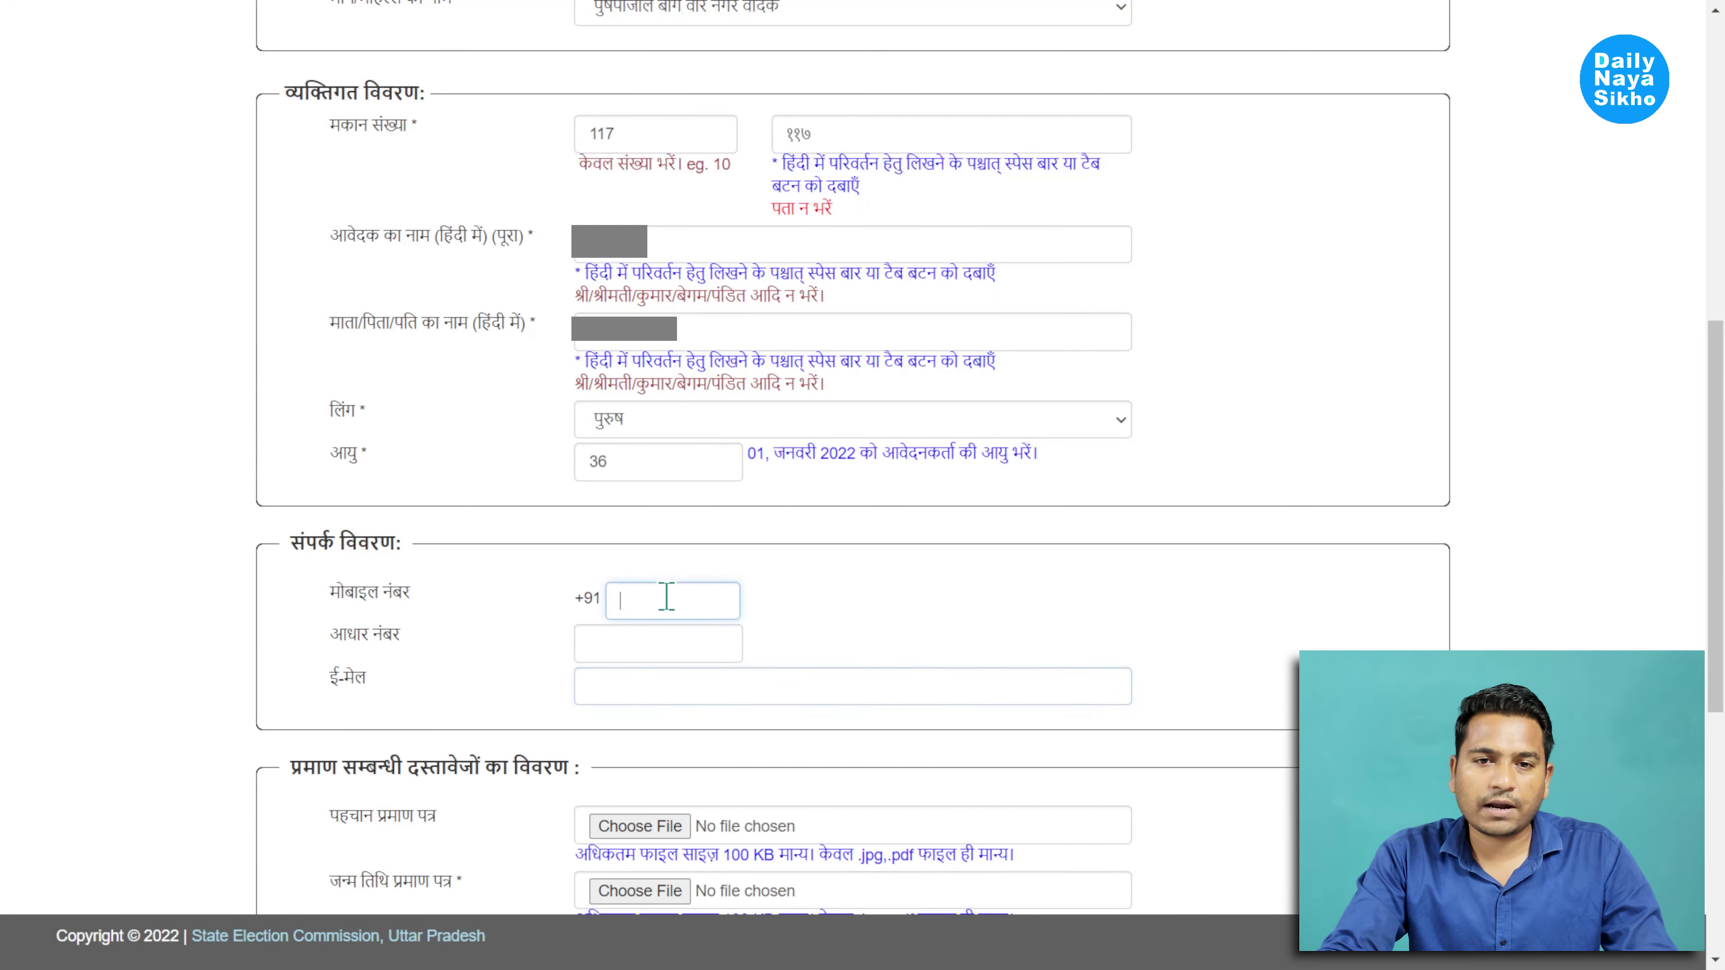
pyautogui.click(667, 652)
pyautogui.click(660, 604)
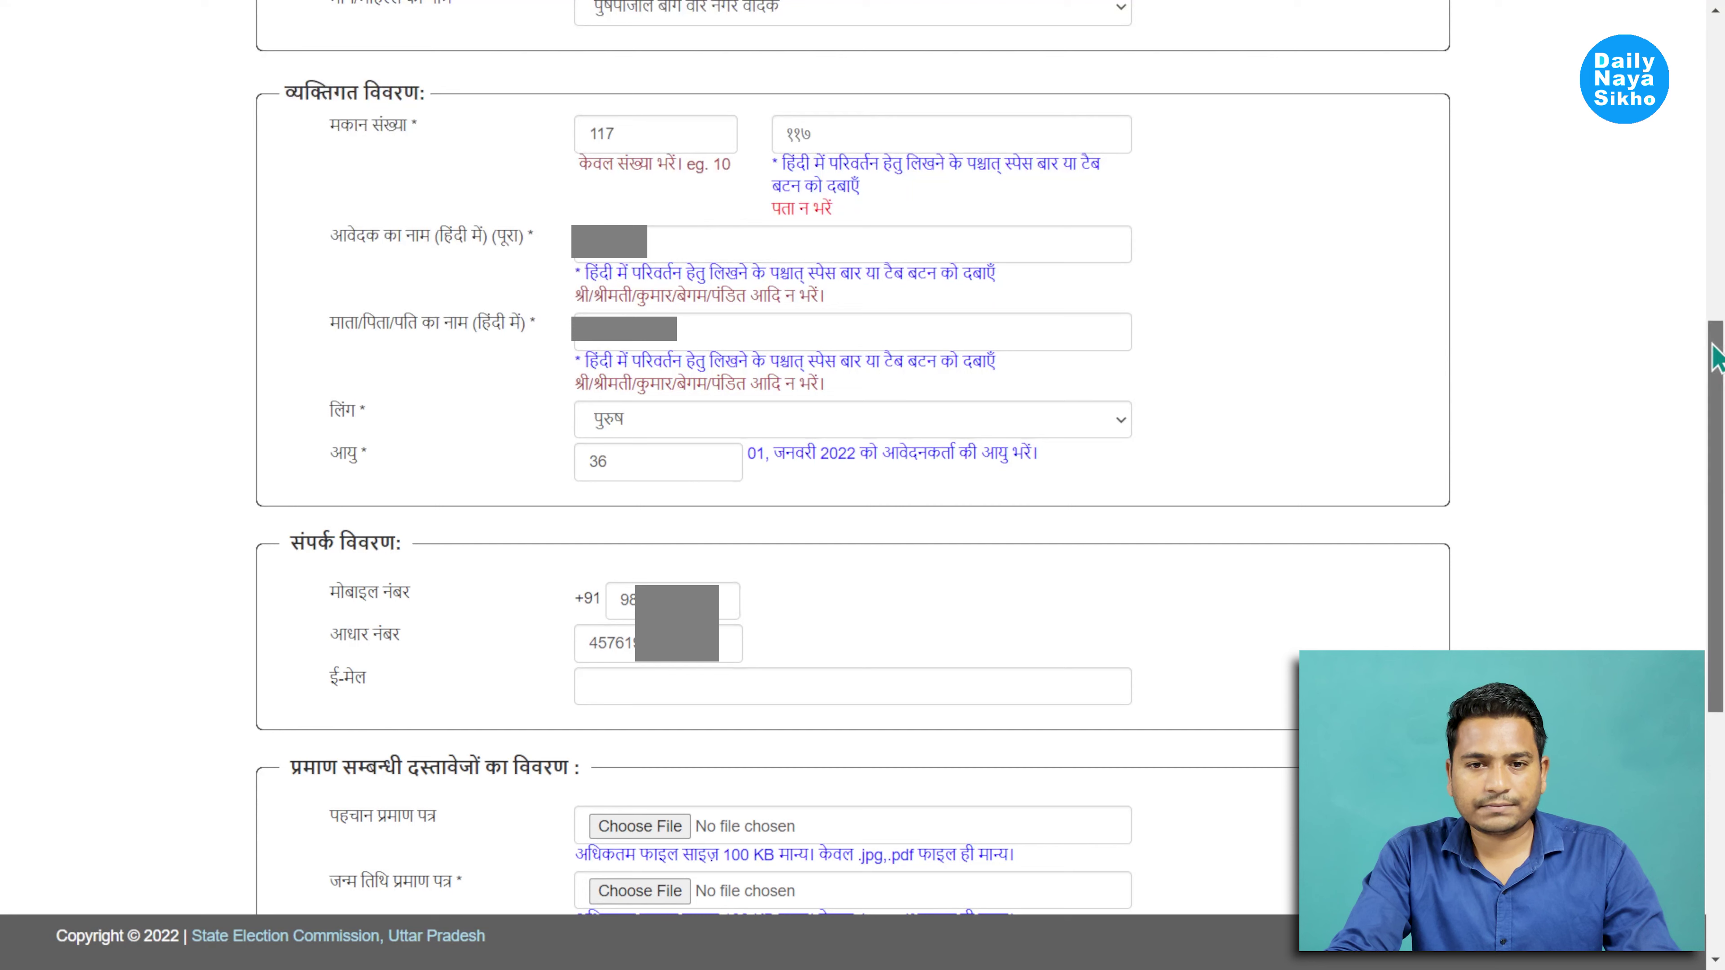
pyautogui.scroll(-9, 1716, 357)
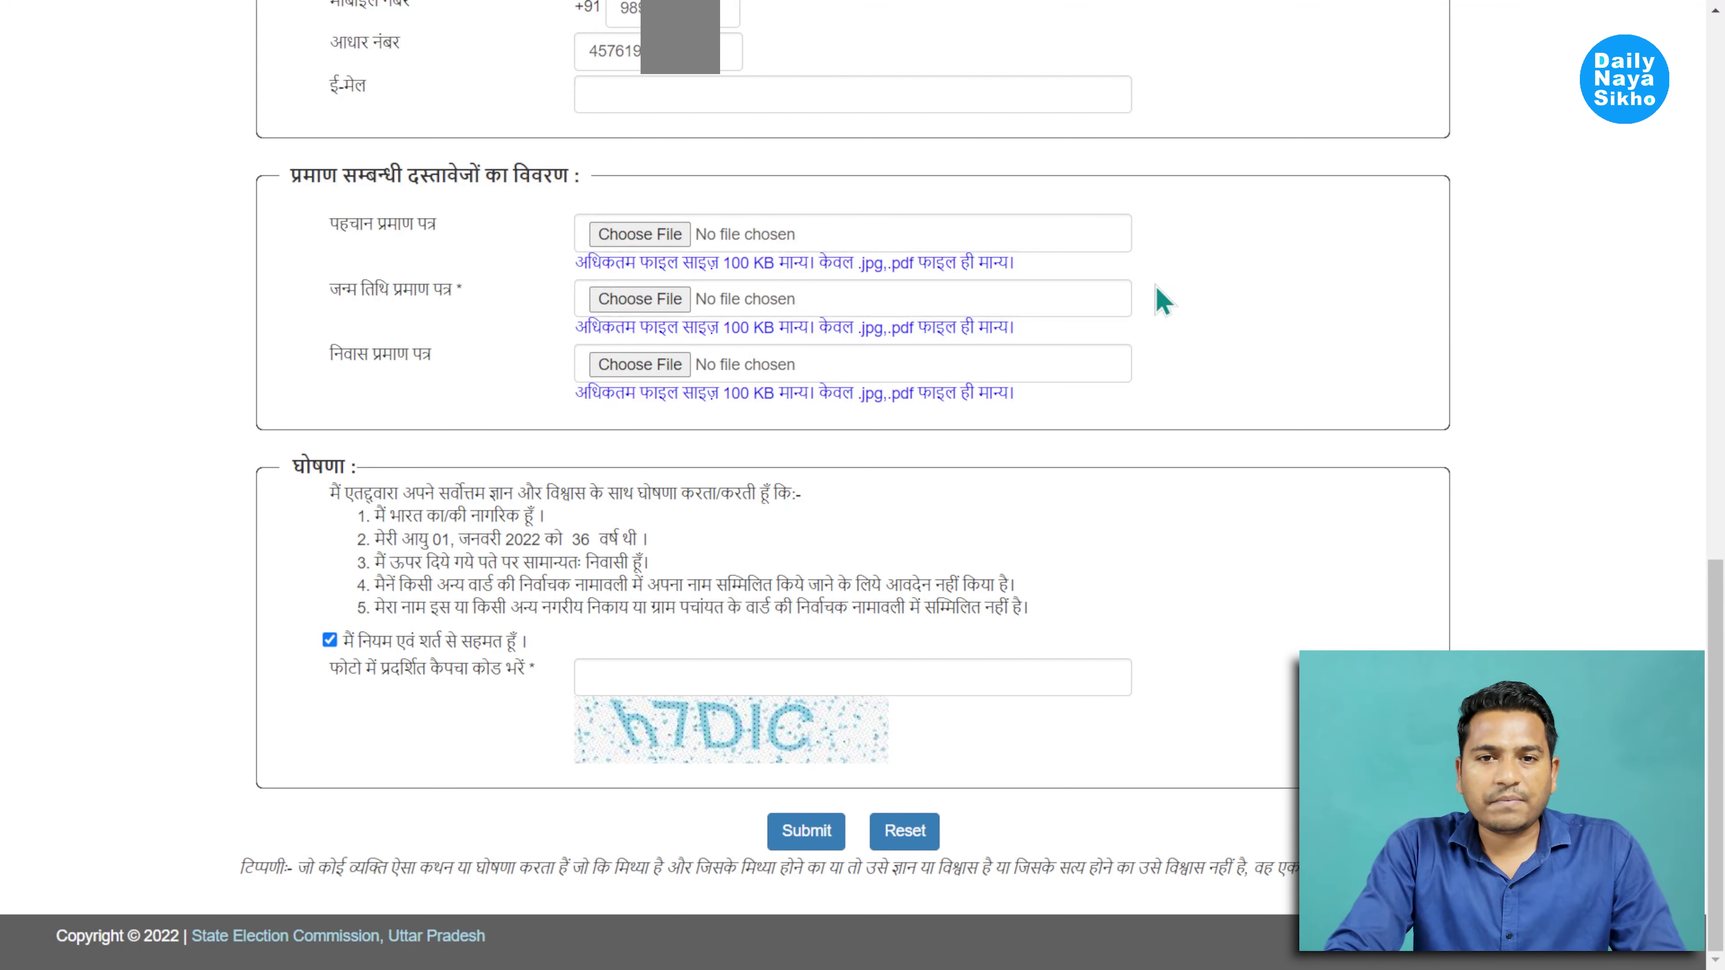
# Open the file chooser for the पहचान प्रमाण पत्र identity-proof upload
pyautogui.click(673, 234)
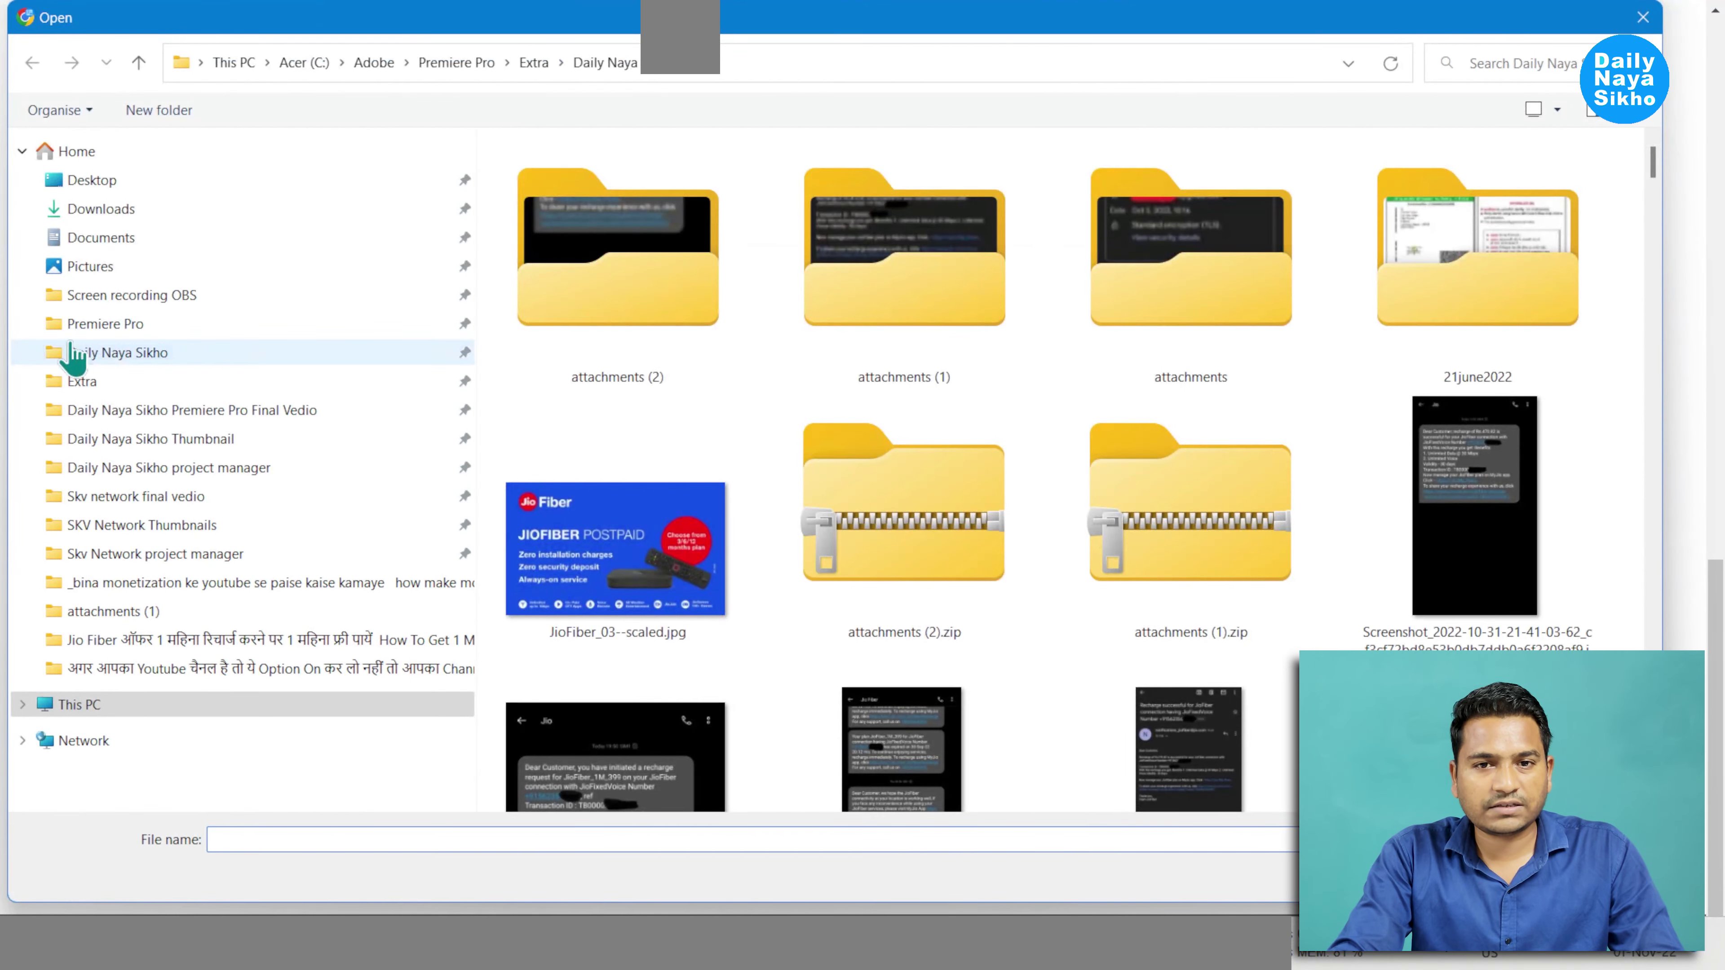
# Choose the aadhaar-card PNG from the Extra folder as the identity-proof file
pyautogui.click(99, 382)
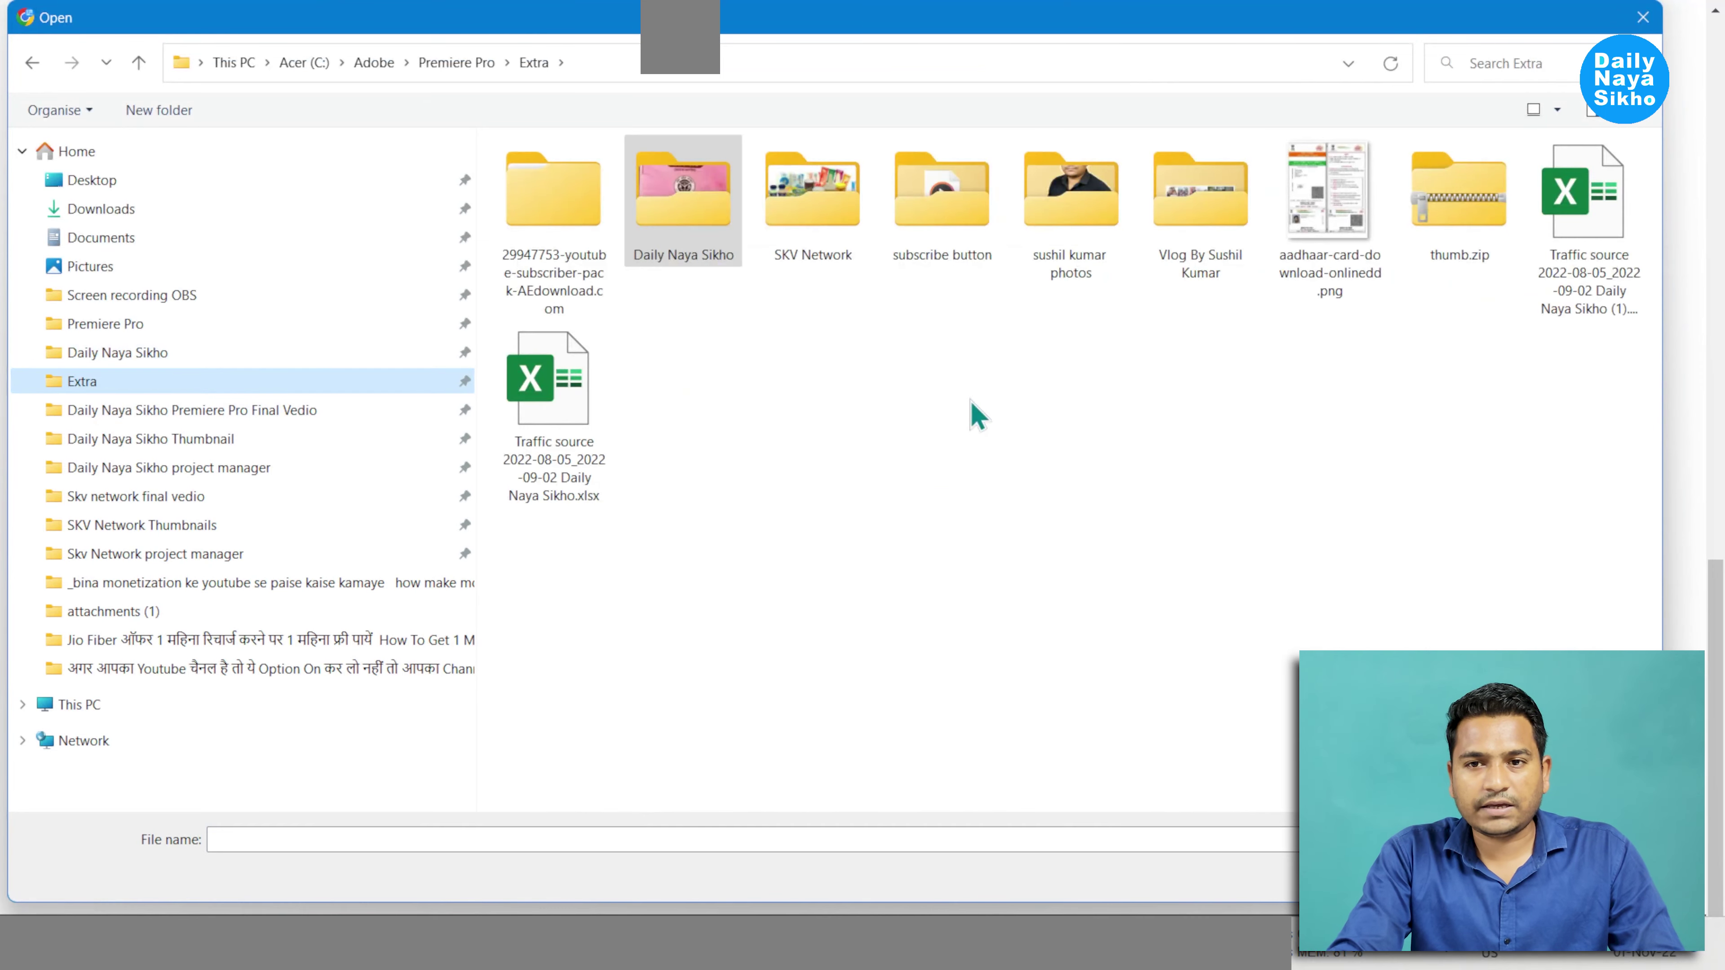
pyautogui.doubleClick(1331, 231)
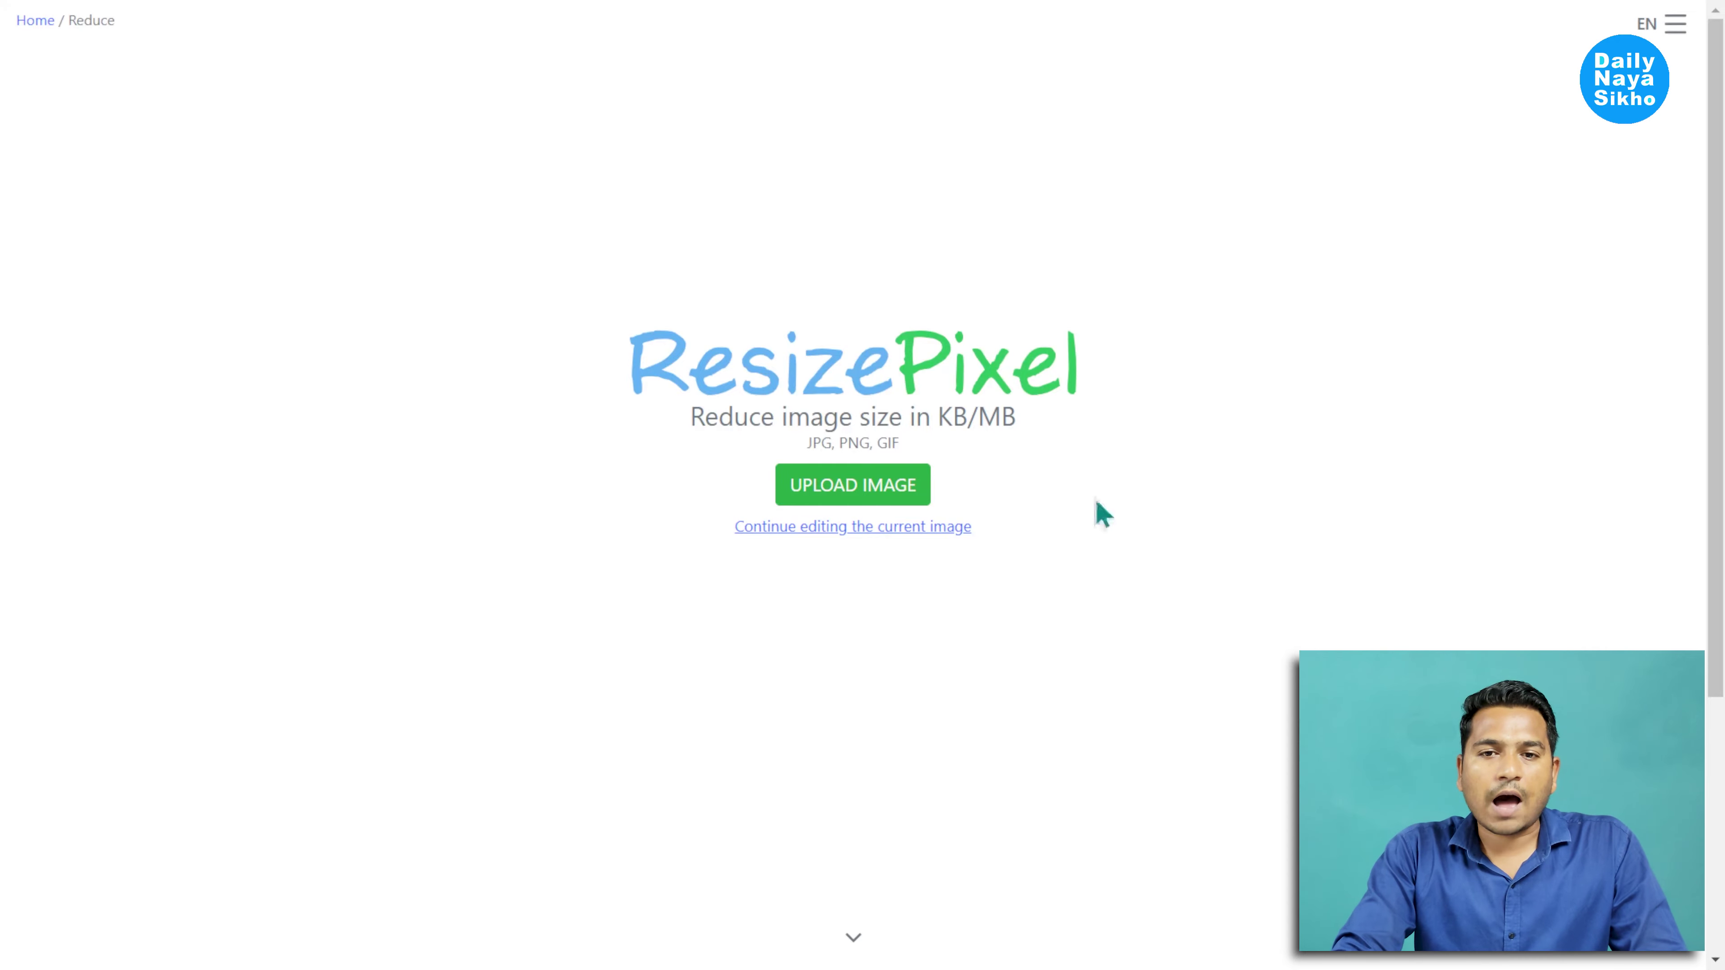
# Load the 116.39 KB aadhaar-card PNG into ResizePixel and set the compression target to 95 KB
pyautogui.click(874, 491)
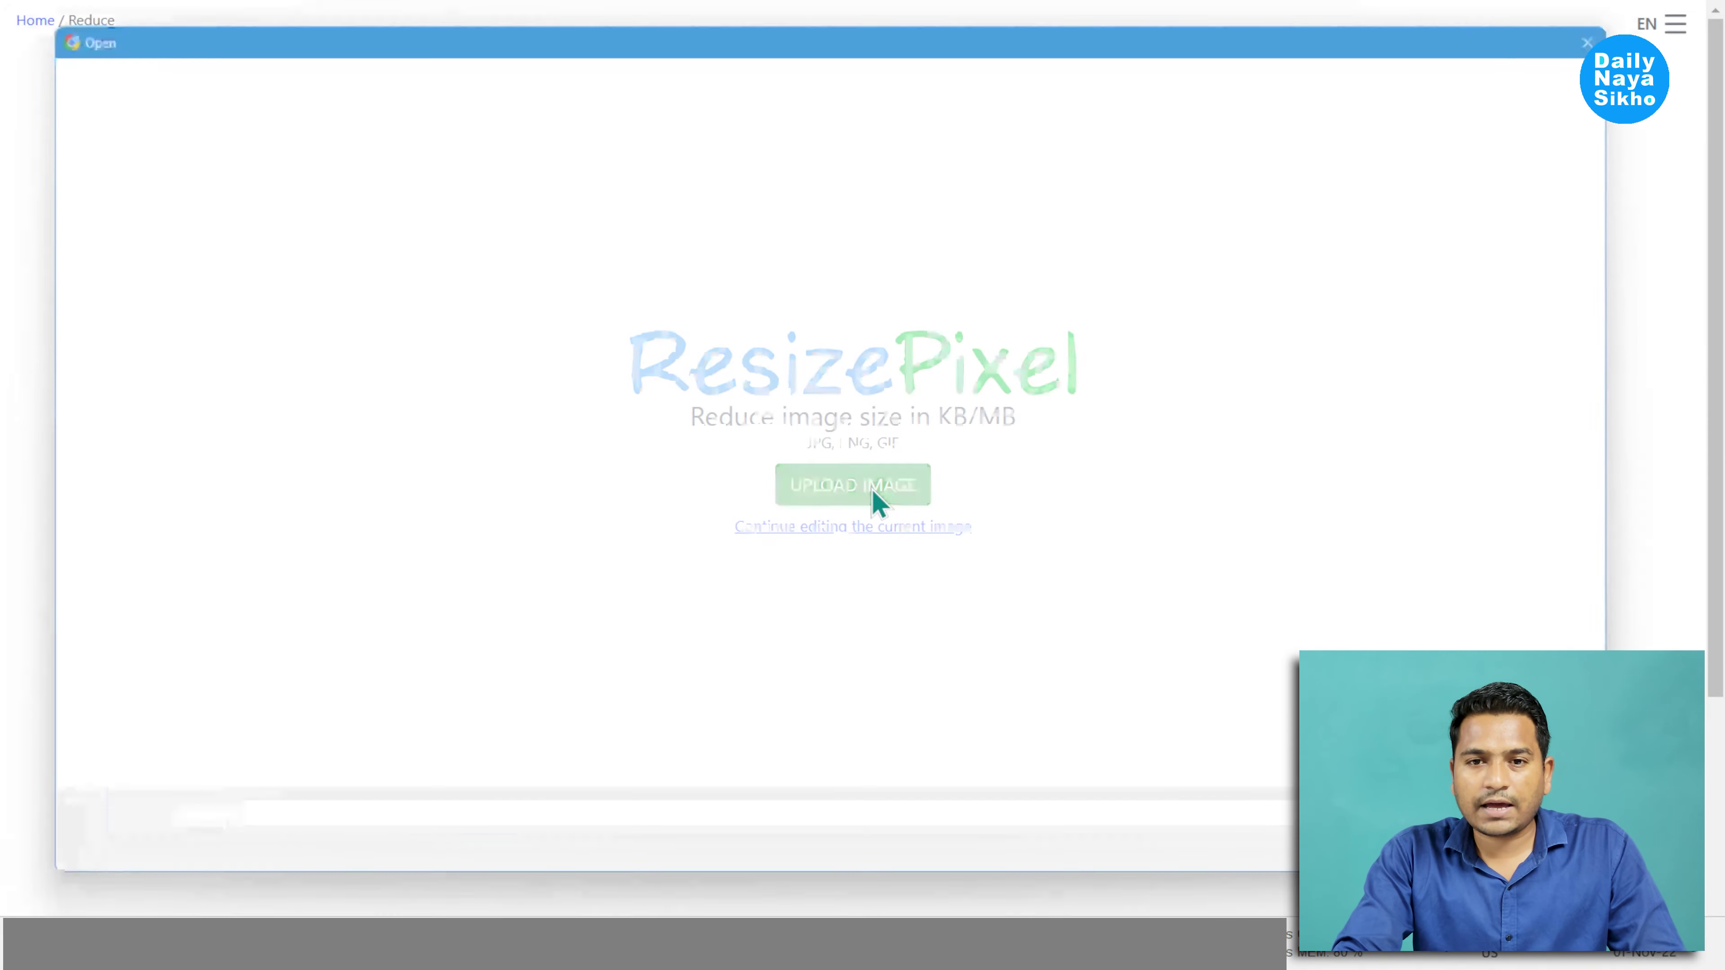
pyautogui.doubleClick(1324, 248)
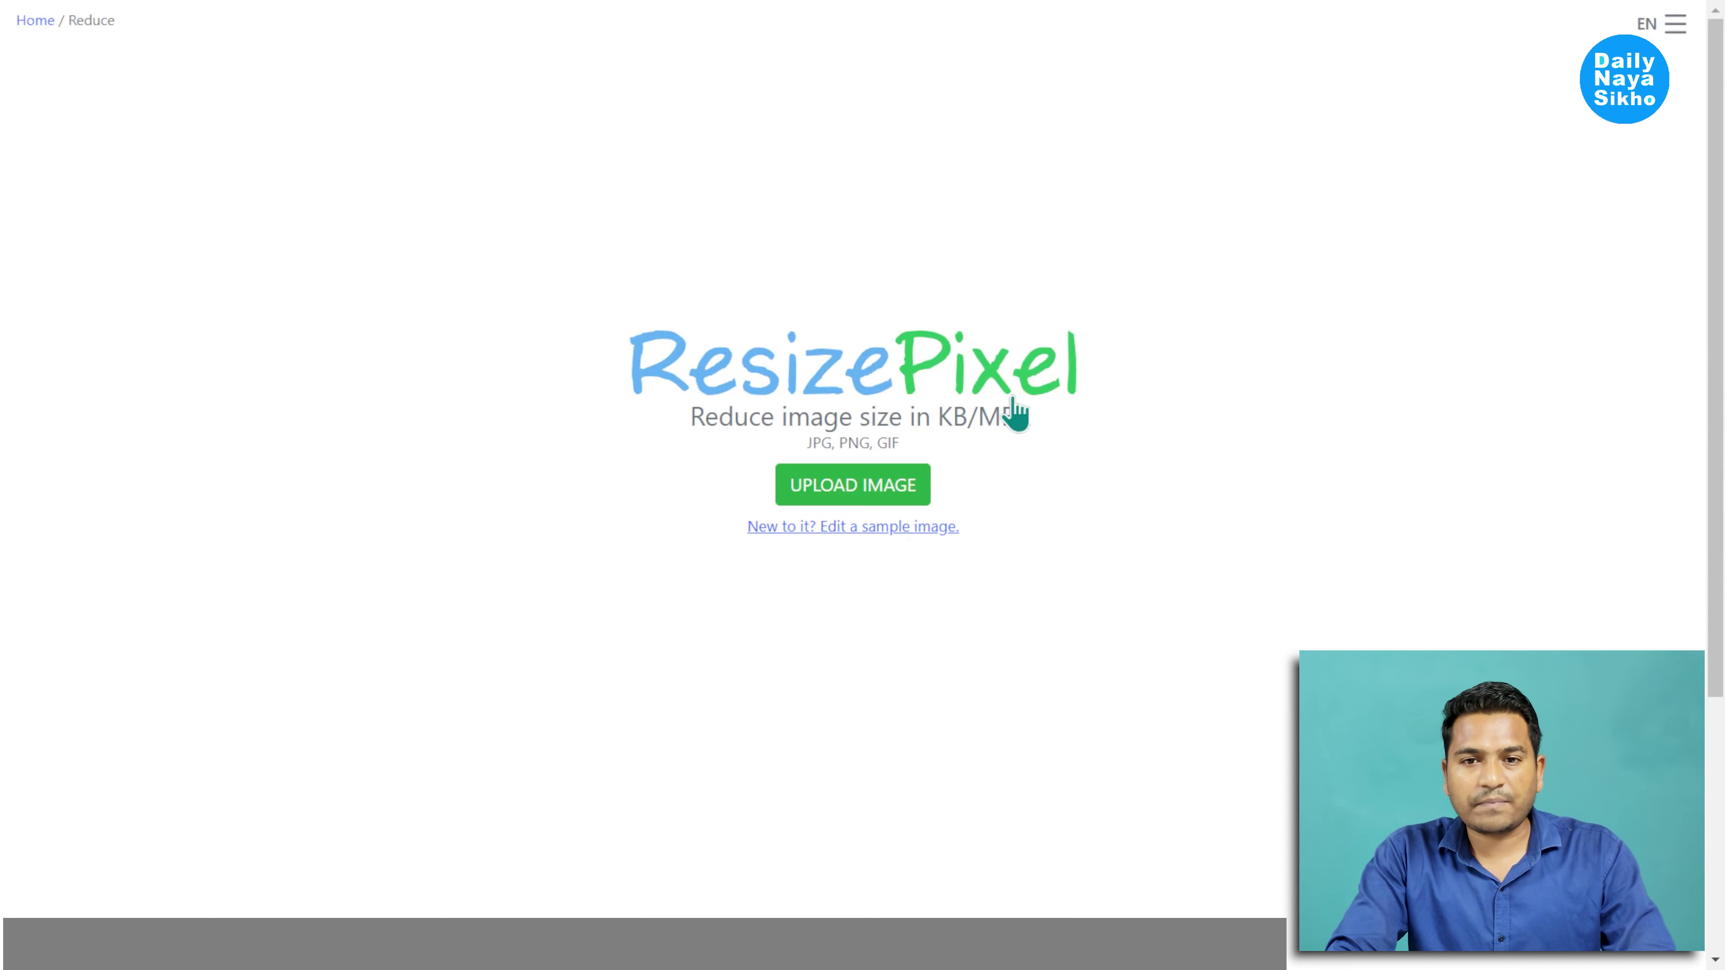
pyautogui.click(811, 485)
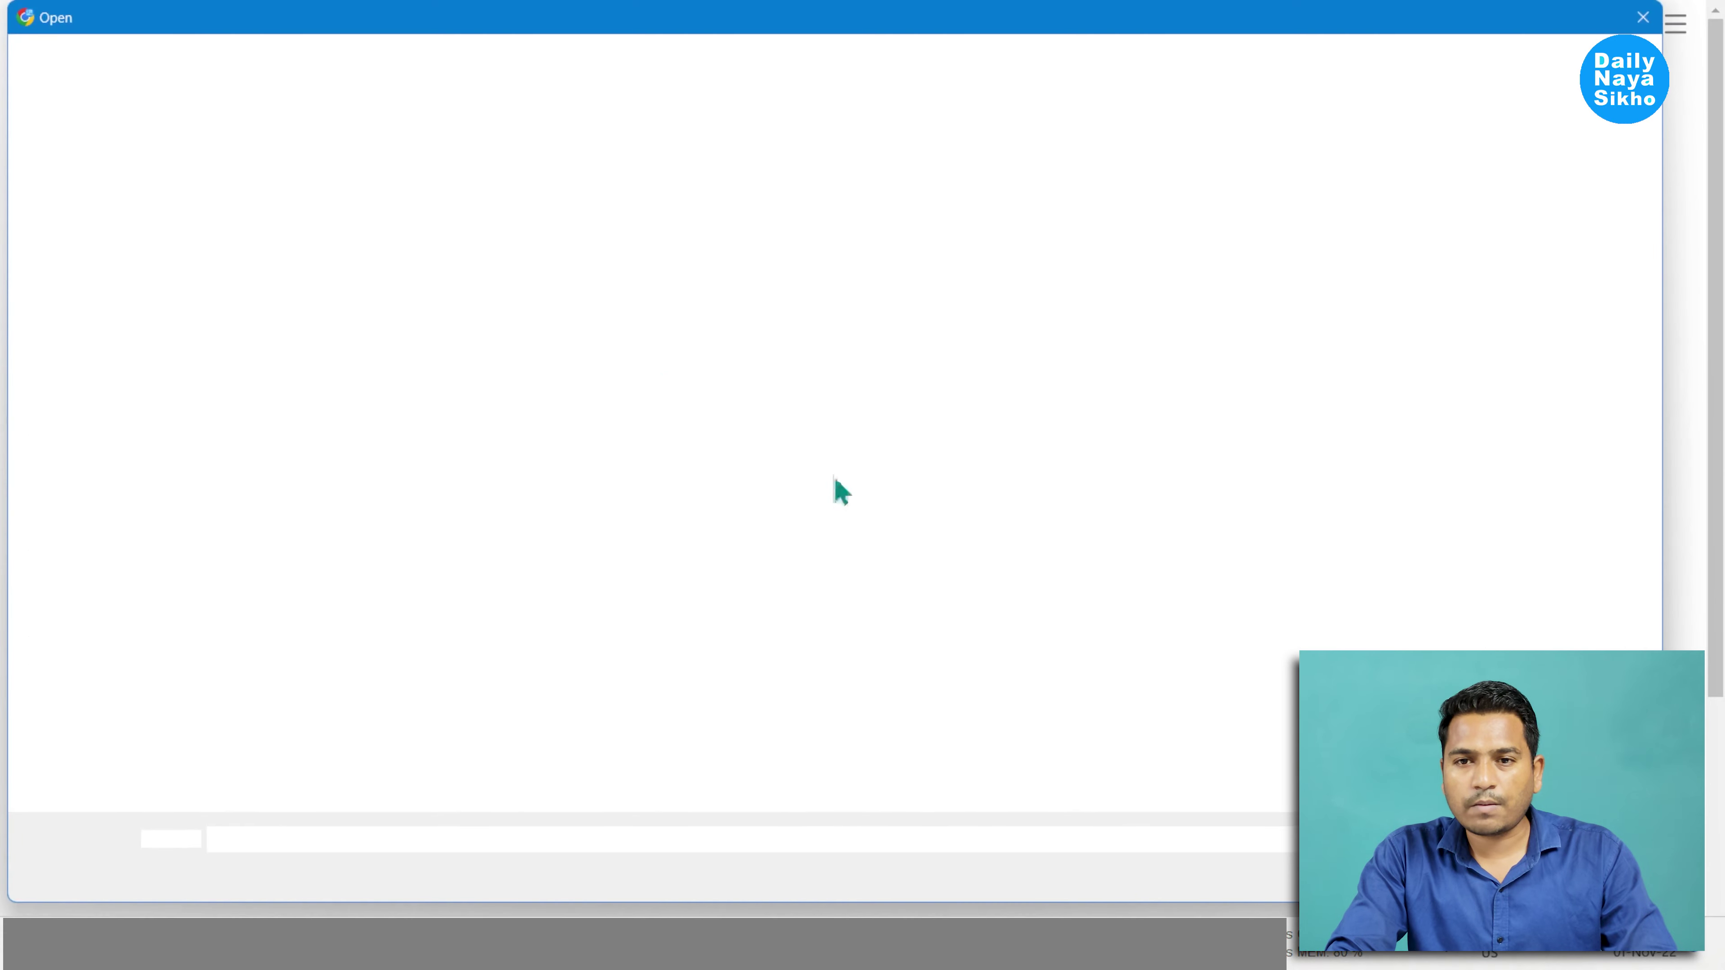
pyautogui.click(1322, 224)
pyautogui.doubleClick(1322, 224)
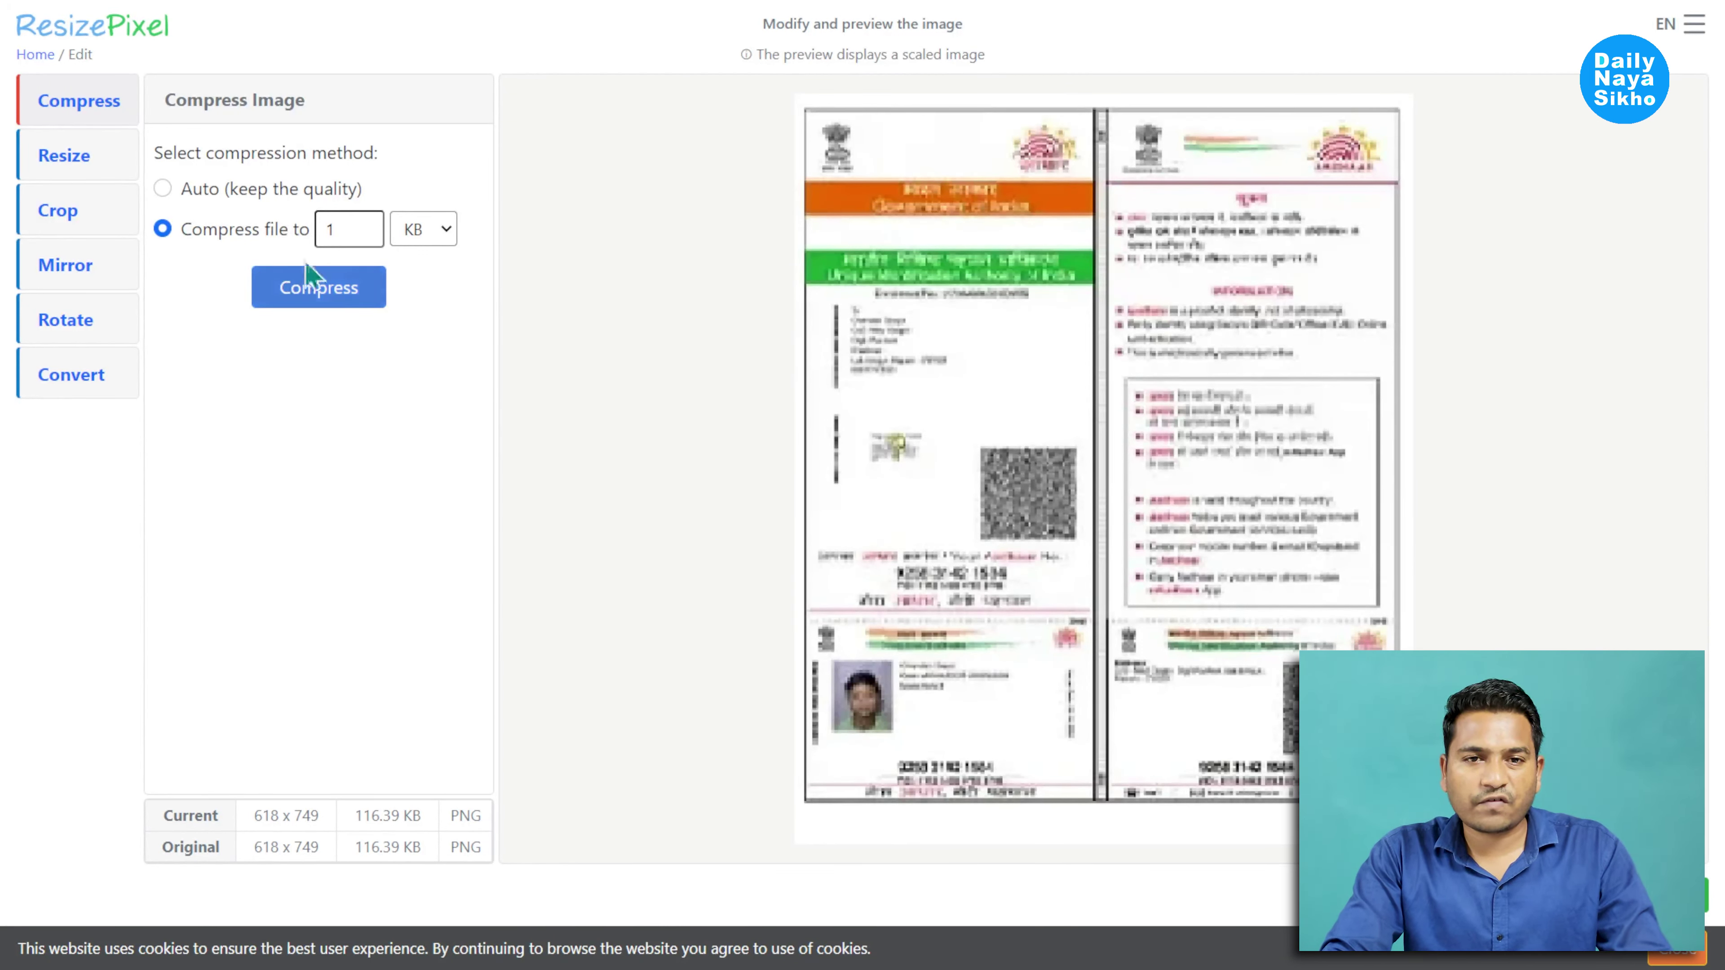
pyautogui.moveTo(343, 229); pyautogui.dragTo(310, 230)
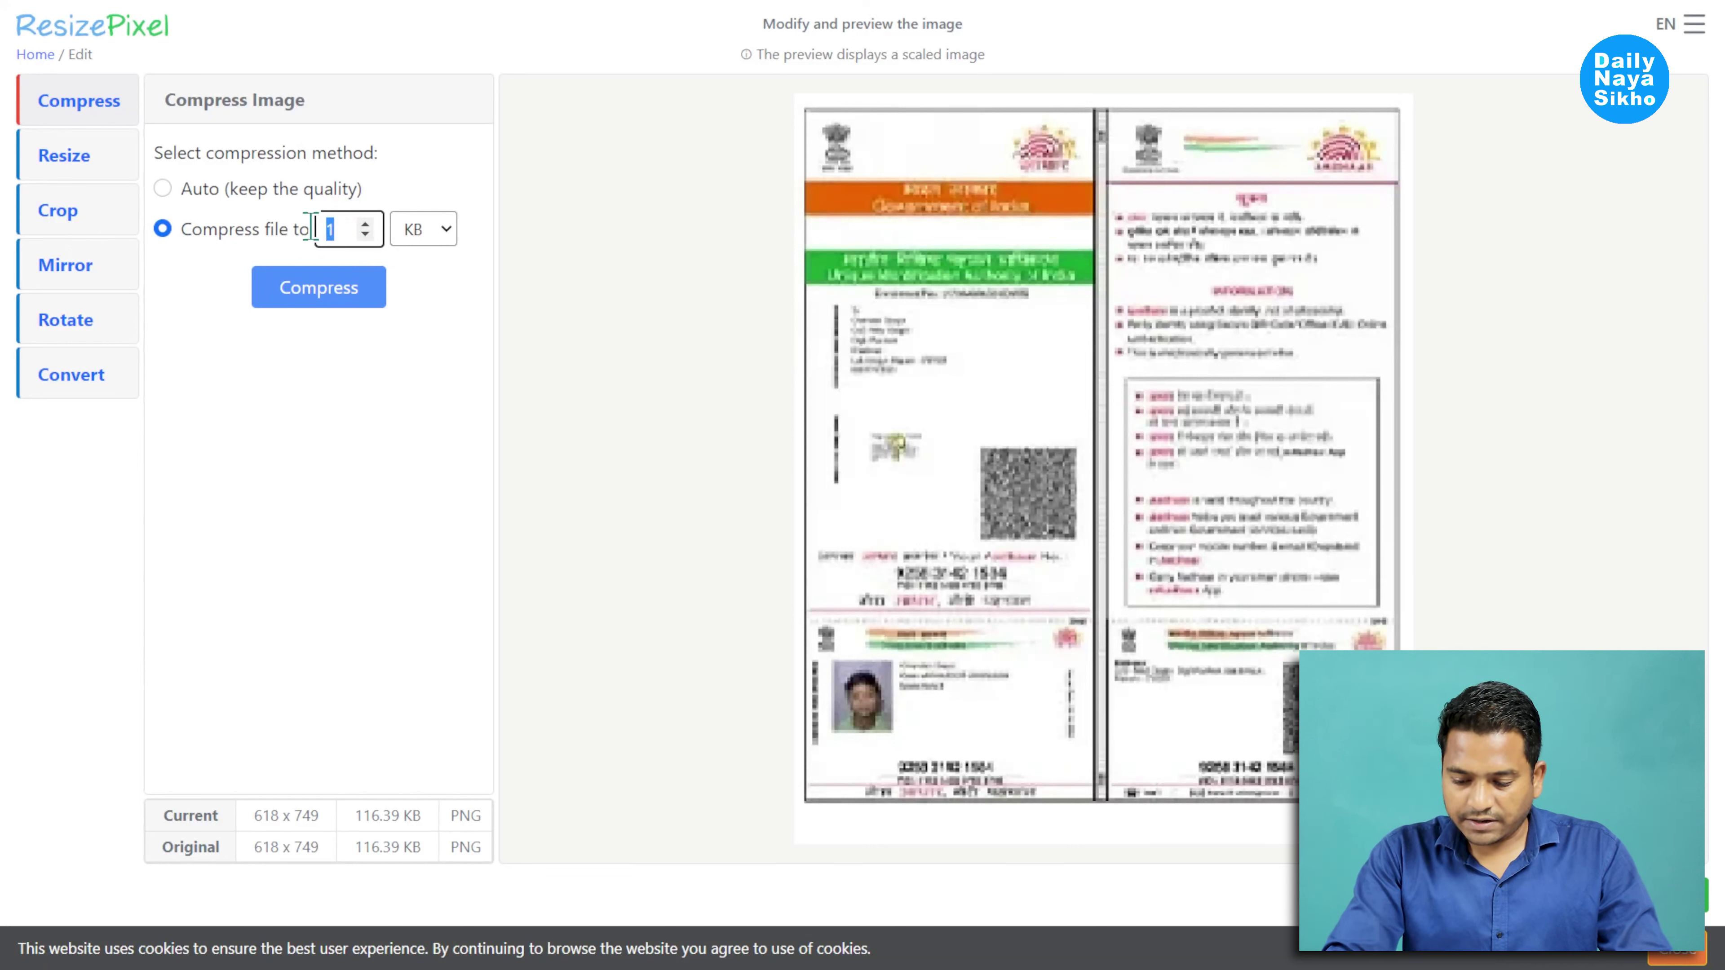
pyautogui.write('95')
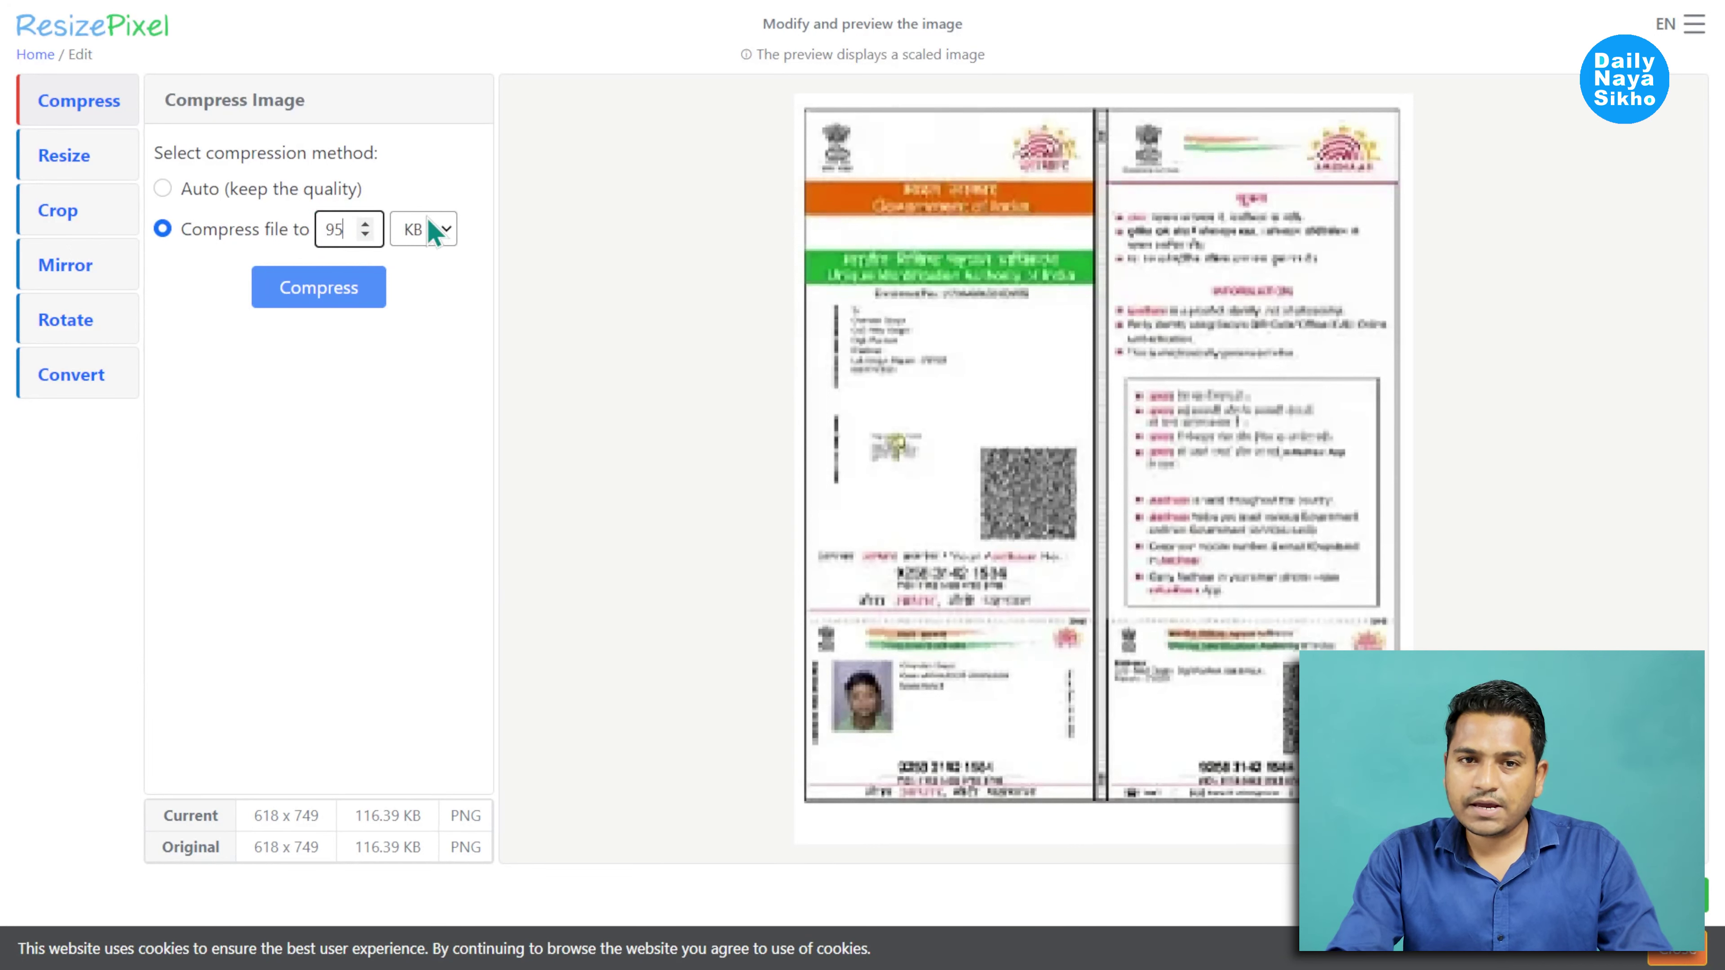